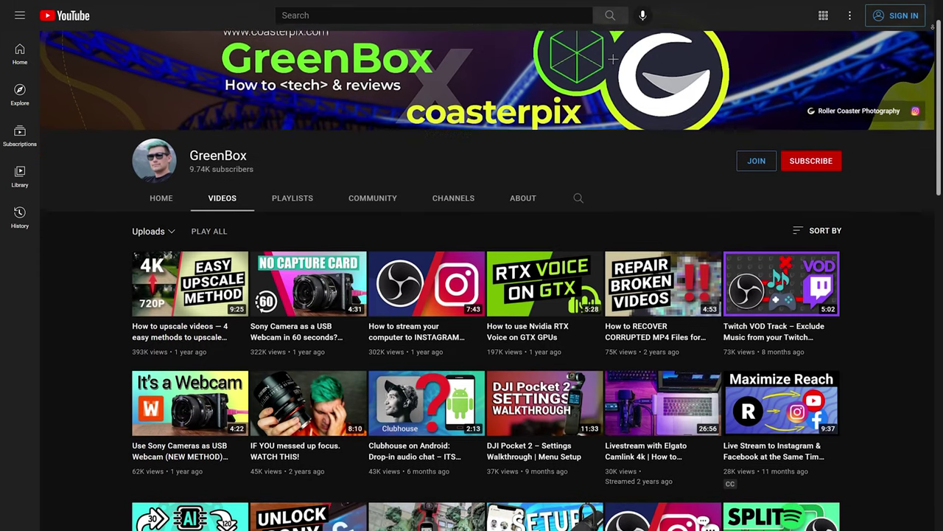
pyautogui.scroll(-2, 487, 295)
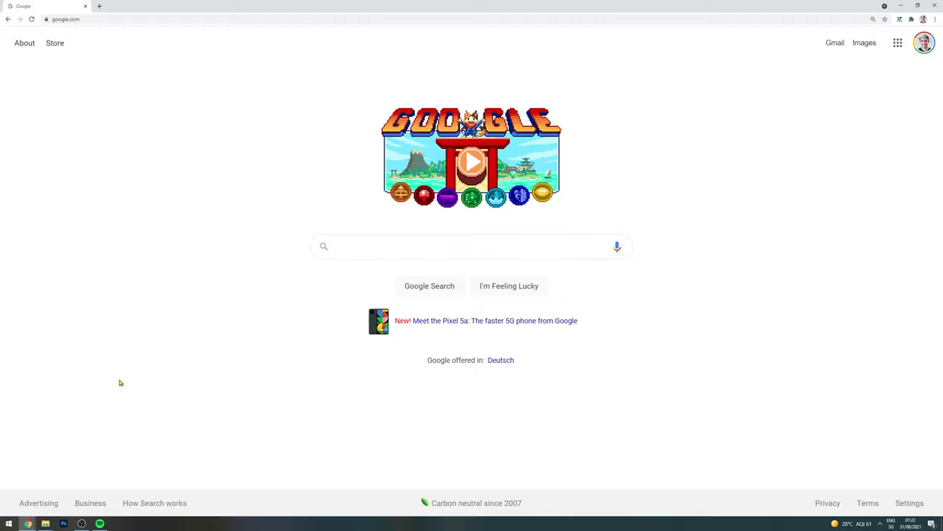
# - Open app.restream.io and enter the streaming studio with the Stream with Studio option
pyautogui.click(163, 22)
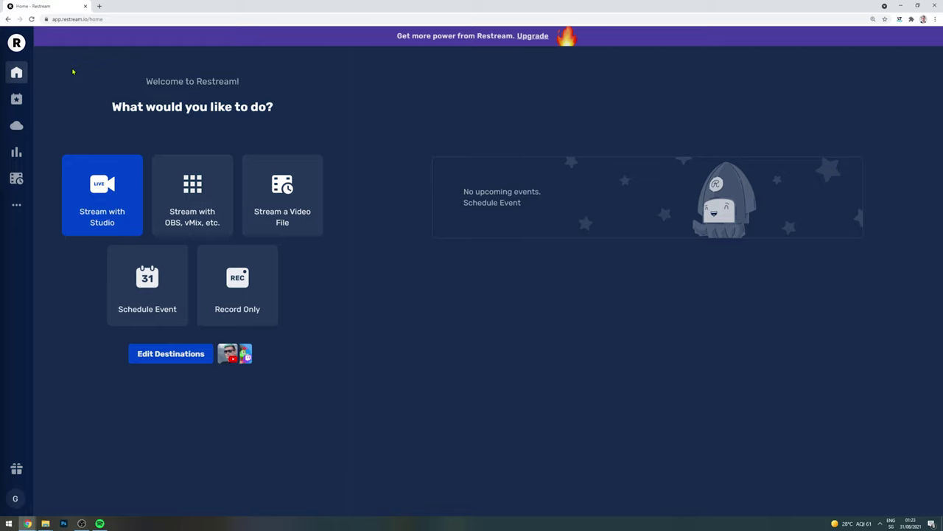
pyautogui.click(103, 216)
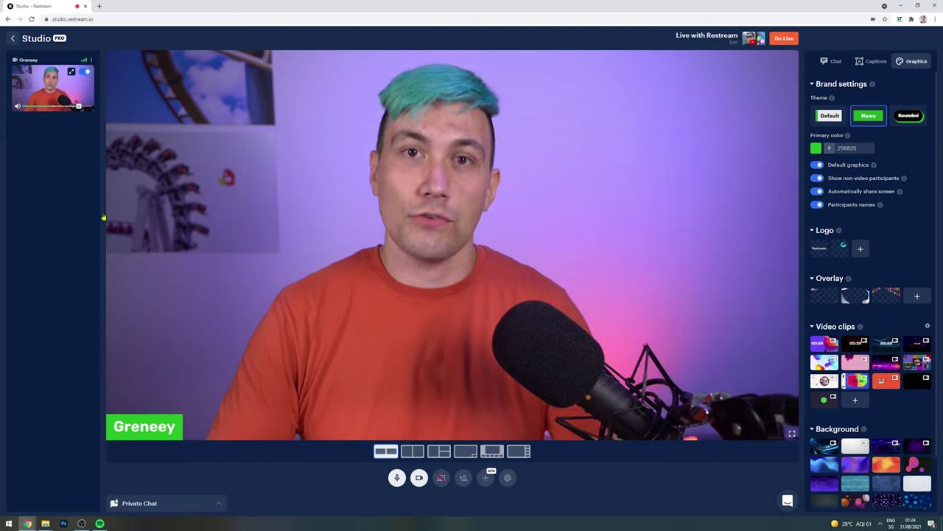
# - Enlarge the studio page by five zoom levels and display the browser in full screen
pyautogui.hotkey('ctrl', '+')
pyautogui.hotkey('ctrl', '+')
pyautogui.hotkey('ctrl', '+')
pyautogui.hotkey('ctrl', '+')
pyautogui.hotkey('ctrl', '+')
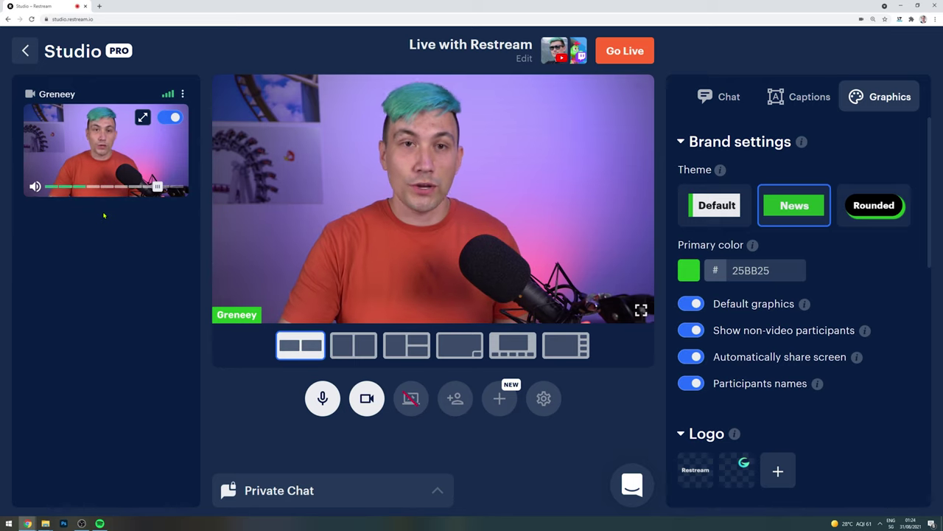
pyautogui.press('F11')
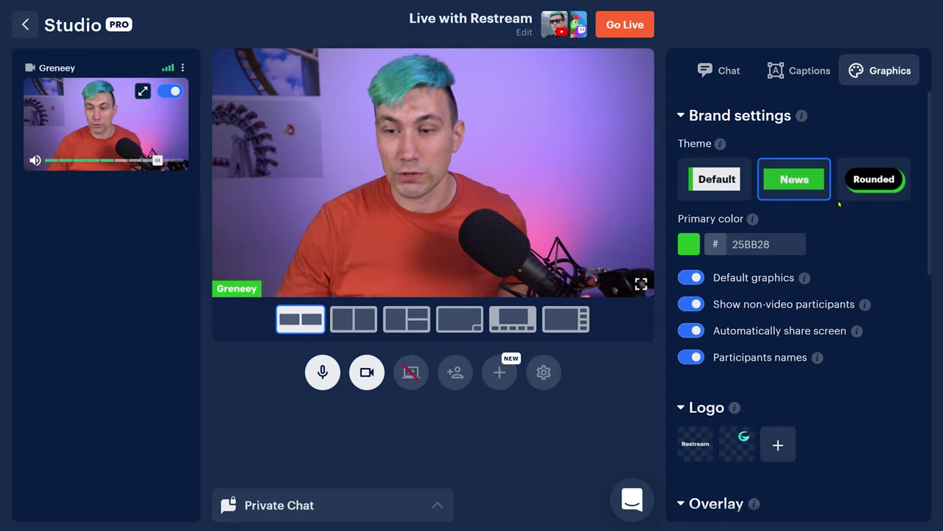
# - Change the primary brand color to red (BB2533) and turn off Participants names
pyautogui.click(689, 244)
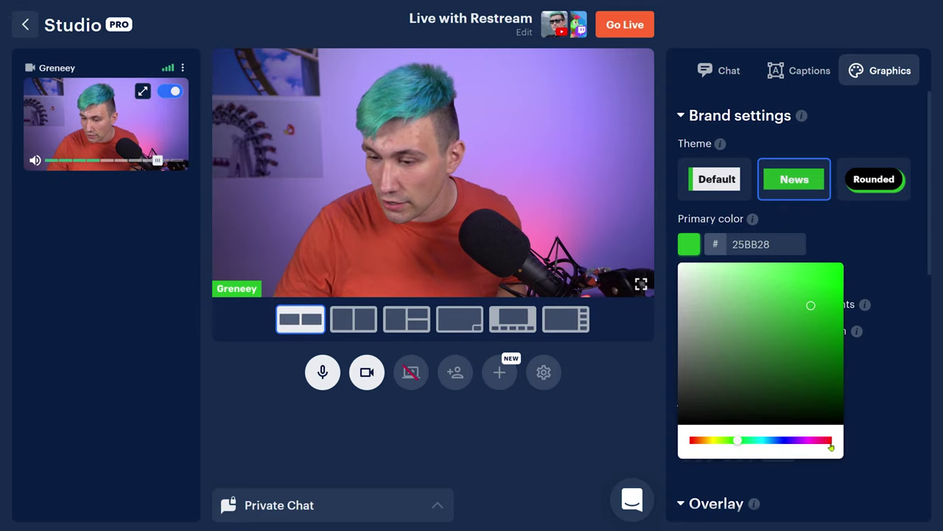
pyautogui.click(829, 441)
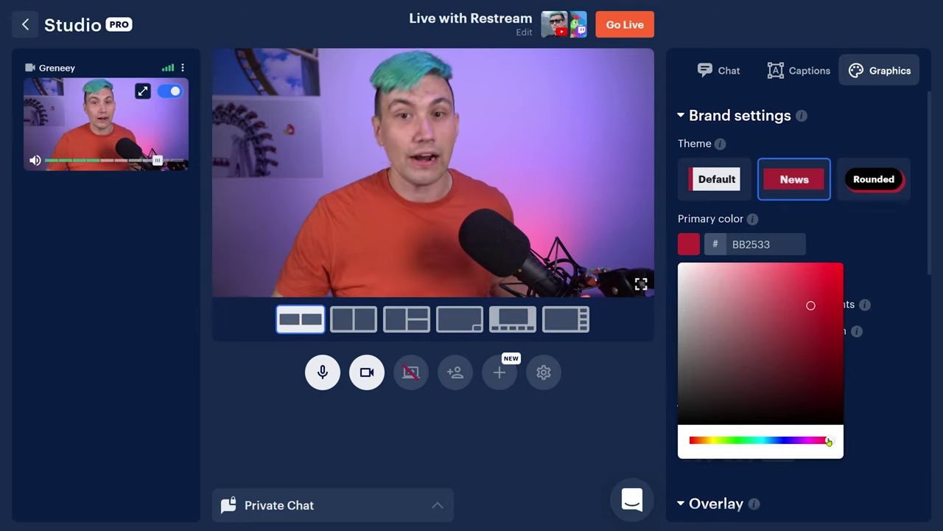
pyautogui.click(885, 381)
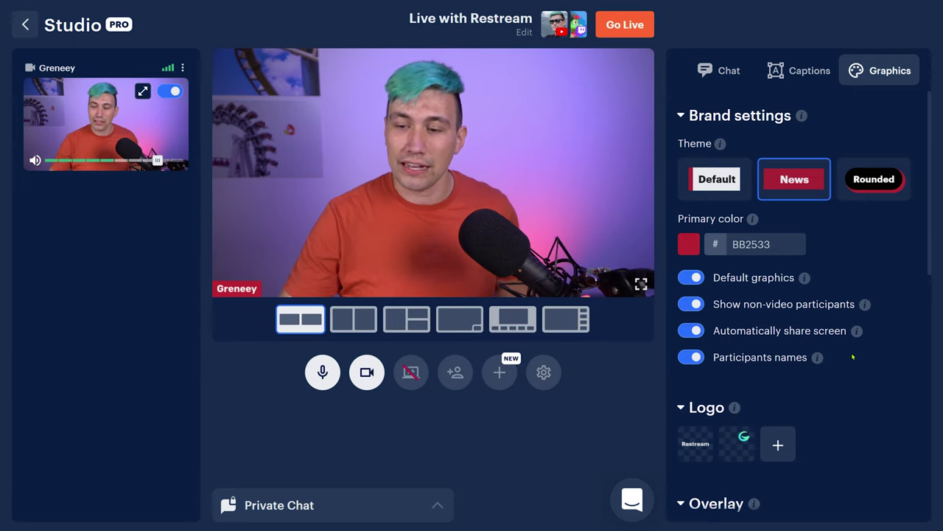
pyautogui.click(697, 358)
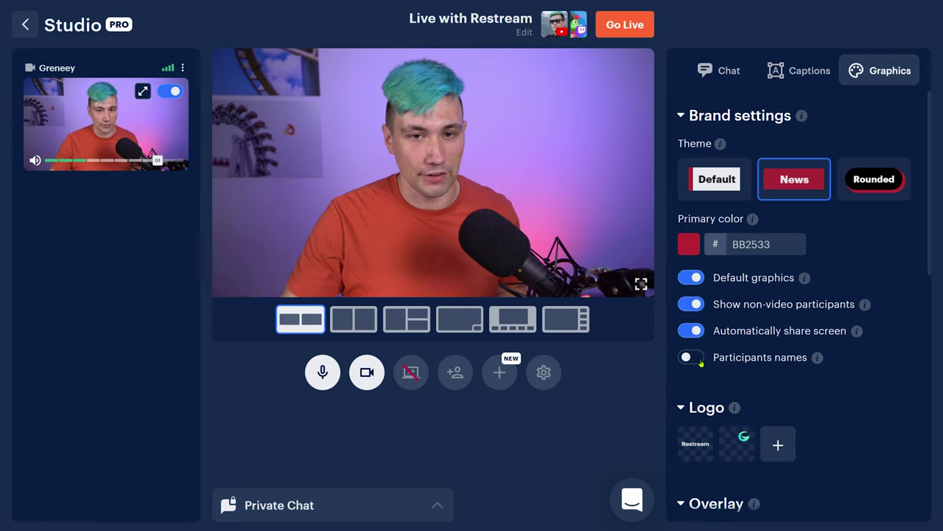
# - Try out the green G logo and the colorful party-flags overlay on the stream, hiding each again
pyautogui.scroll(-2, 832, 402)
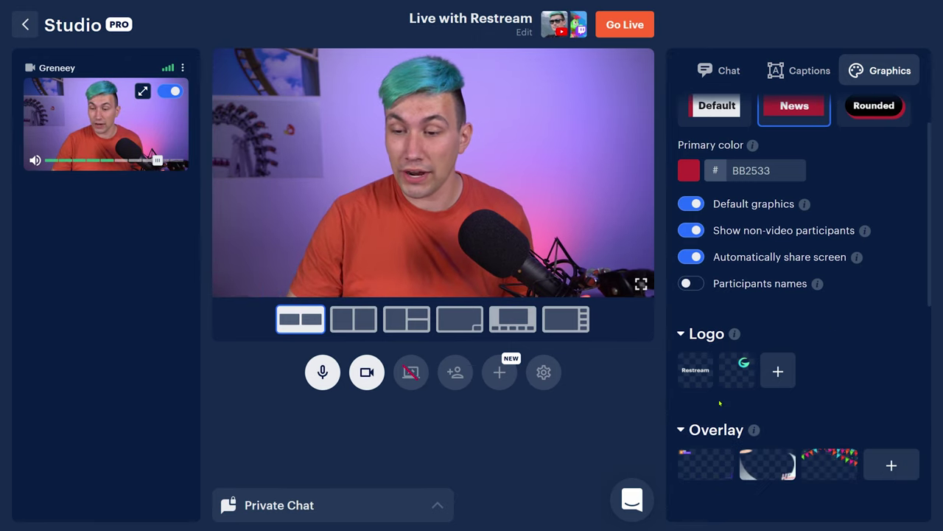
pyautogui.moveTo(733, 382)
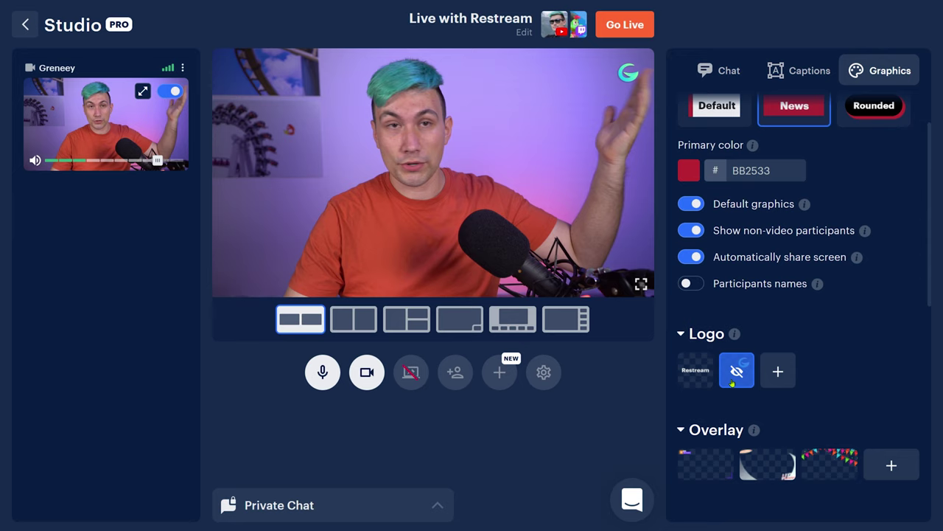
pyautogui.click(733, 383)
pyautogui.scroll(-2, 733, 383)
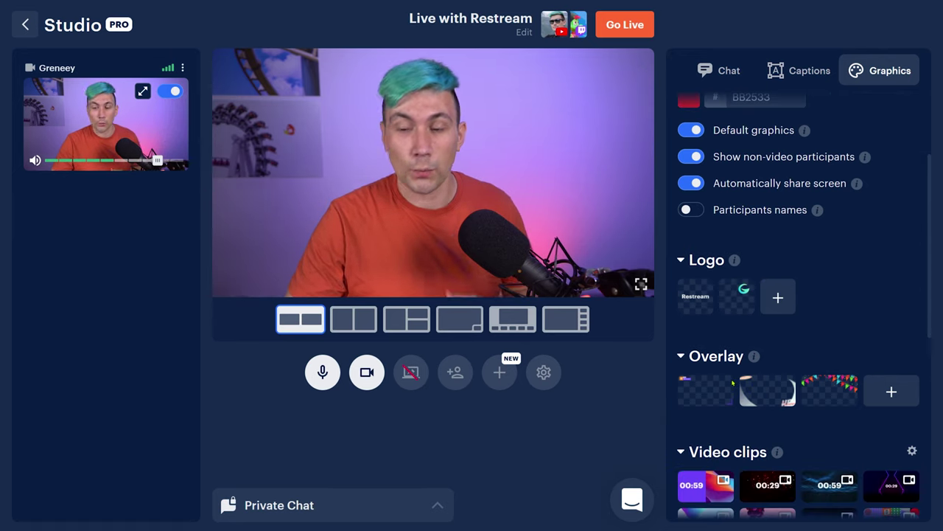
pyautogui.click(837, 401)
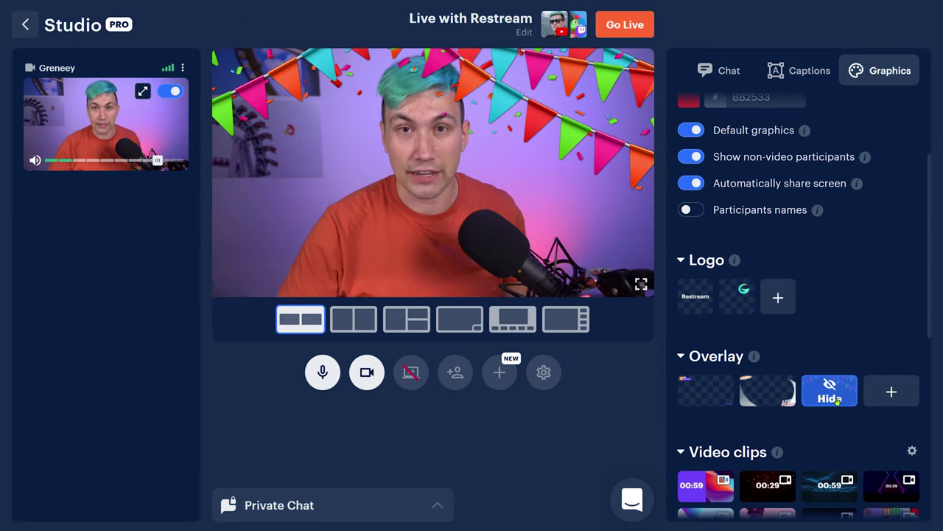
pyautogui.click(837, 400)
# - Play the video clip with the green hexagon thumbnail on the stream and go down to the backgrounds
pyautogui.scroll(-2, 833, 332)
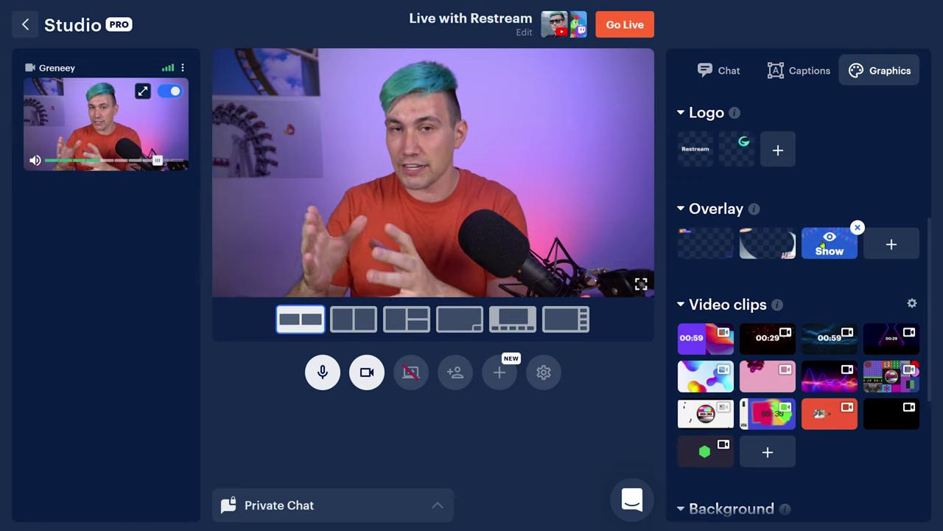
pyautogui.moveTo(699, 469)
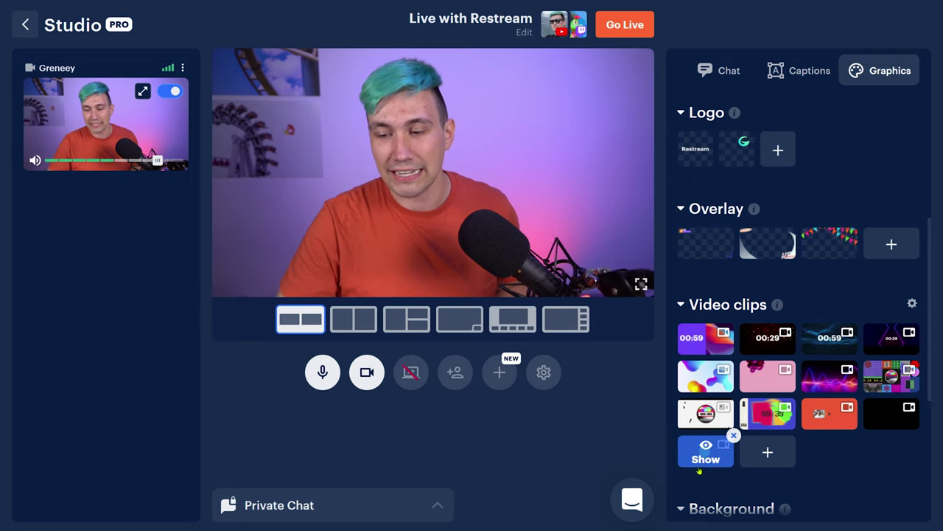
pyautogui.click(704, 457)
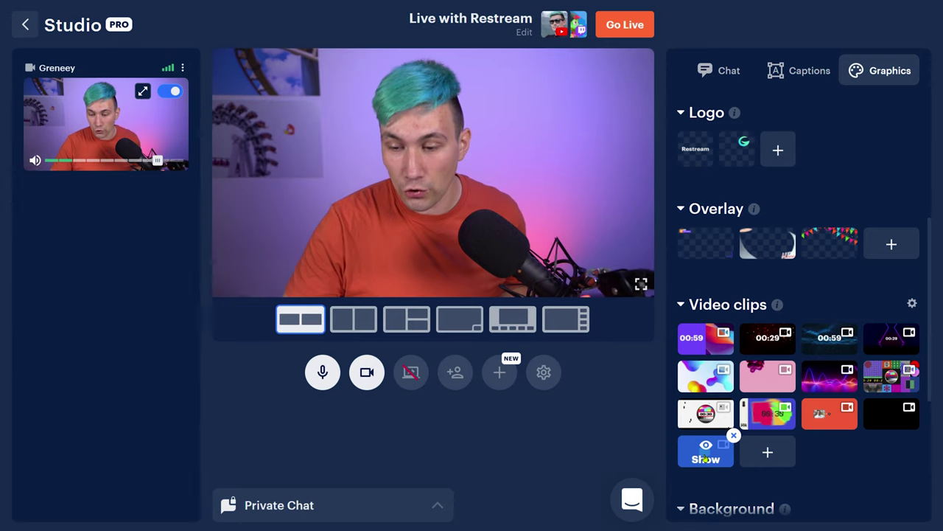
pyautogui.scroll(-3, 706, 457)
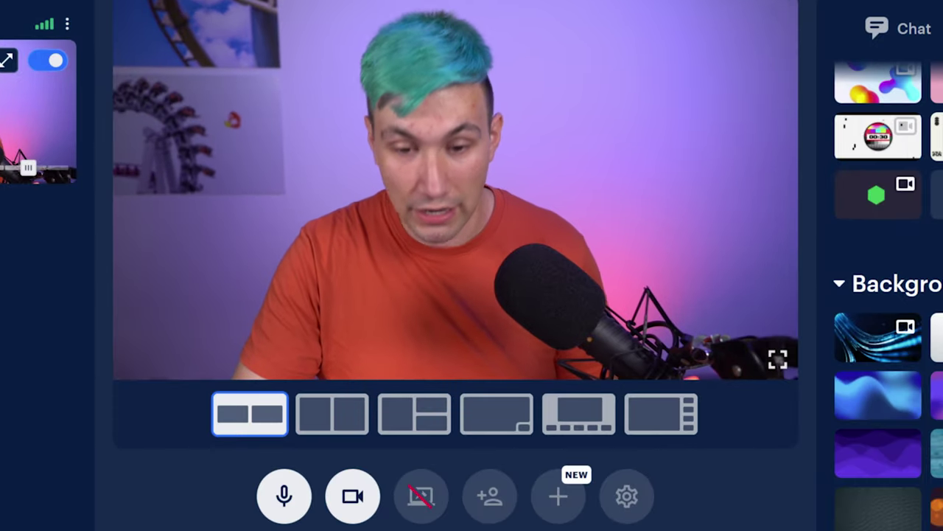
# - Mute the microphone and disable the camera, and turn both back on
pyautogui.click(274, 506)
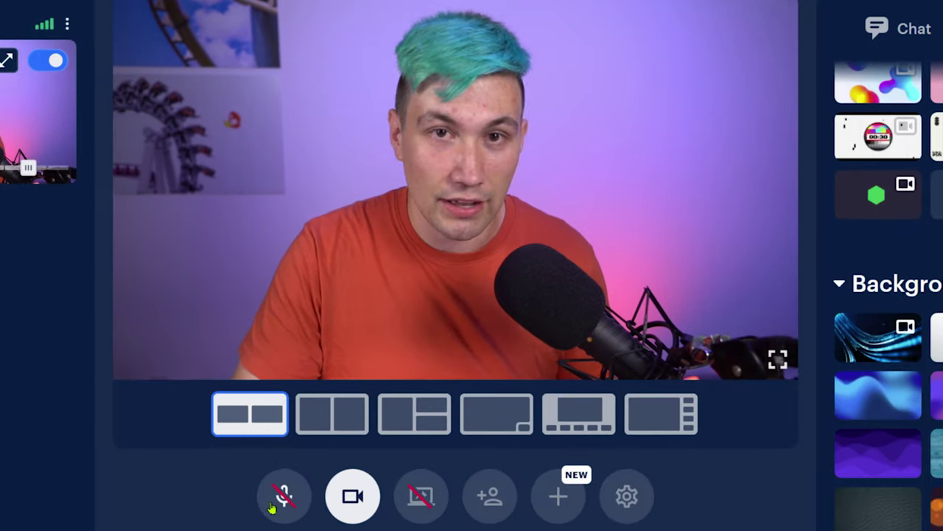
pyautogui.click(350, 498)
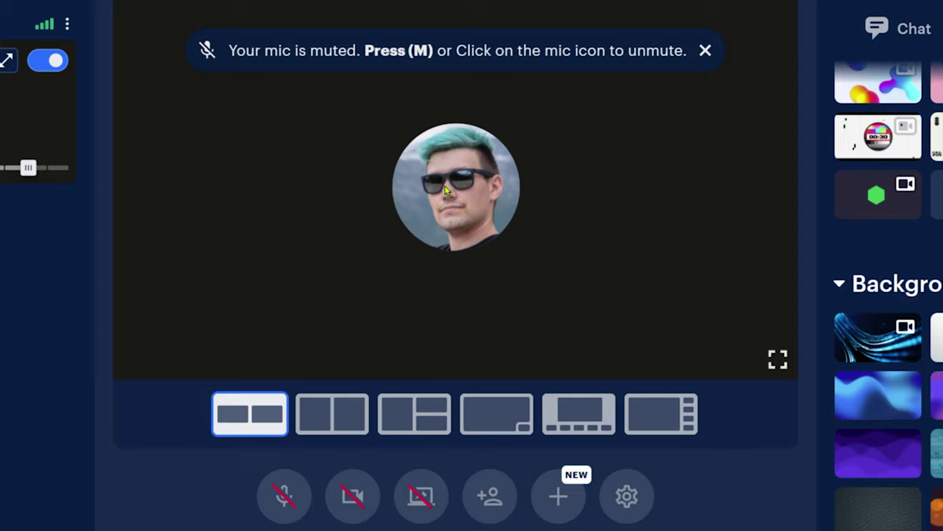
pyautogui.click(285, 495)
pyautogui.click(352, 497)
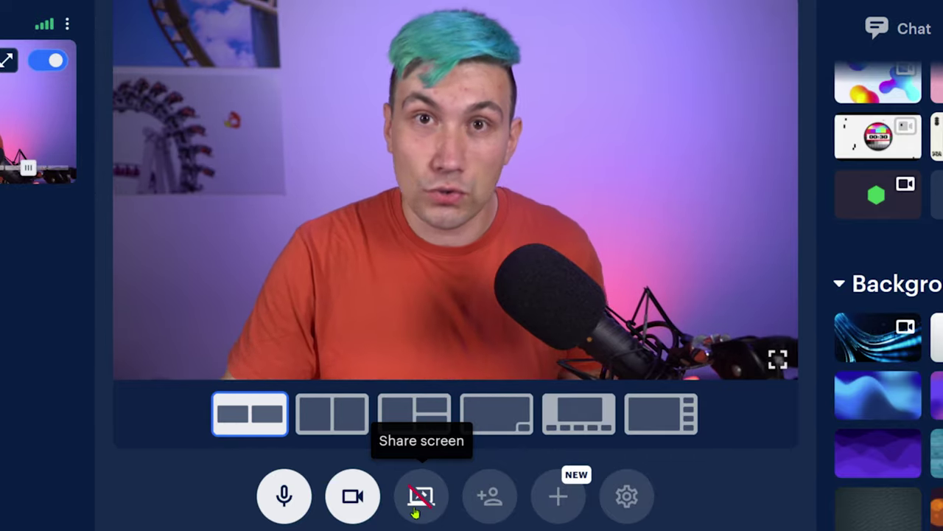
# - Share the entire Screen 2 after checking the window and Chrome tab options, and arrange it beside the camera in the Contain layout
pyautogui.click(422, 509)
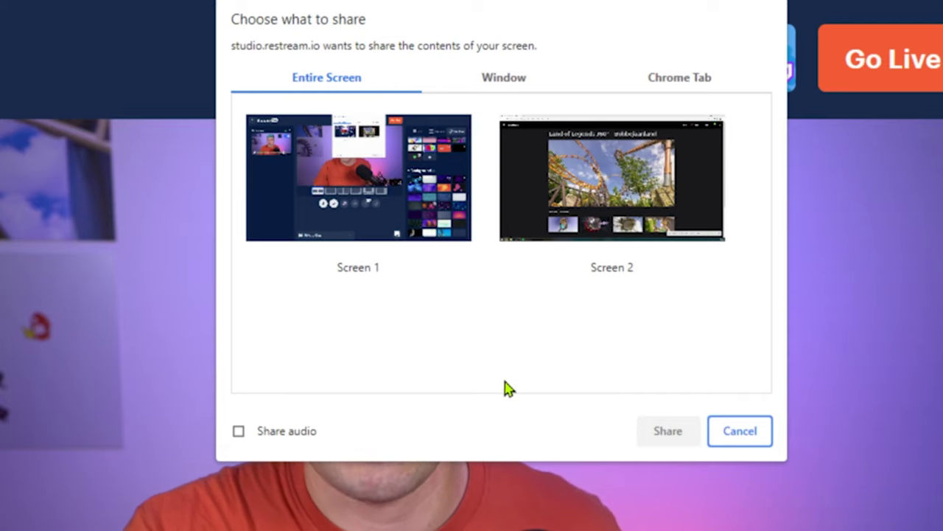
pyautogui.click(506, 92)
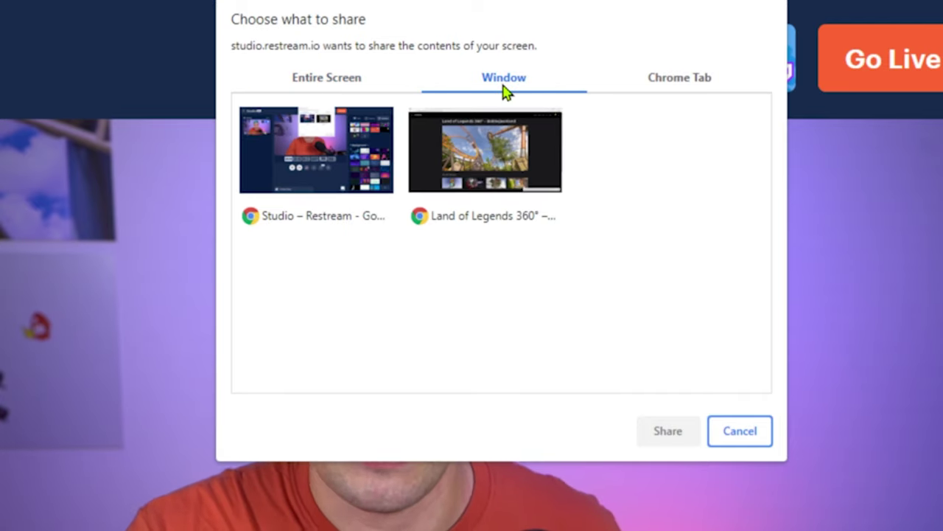
pyautogui.click(650, 85)
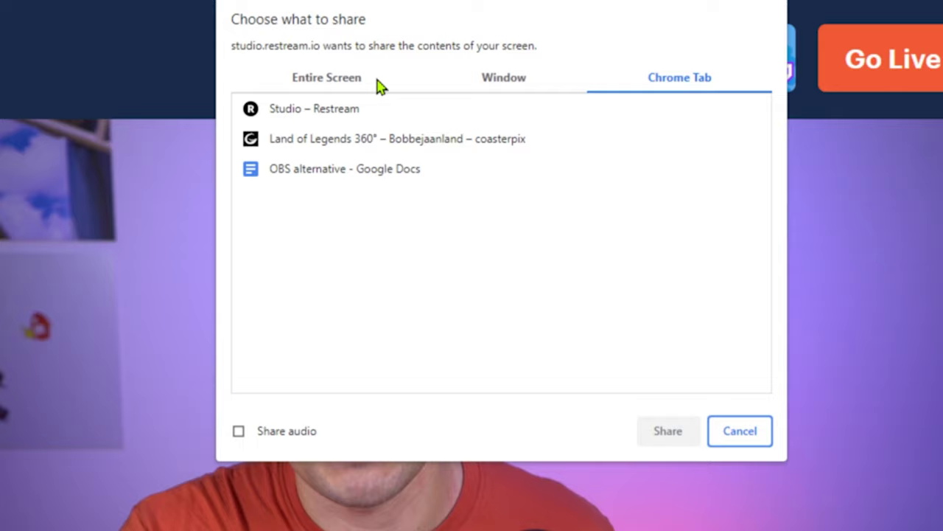
pyautogui.click(337, 86)
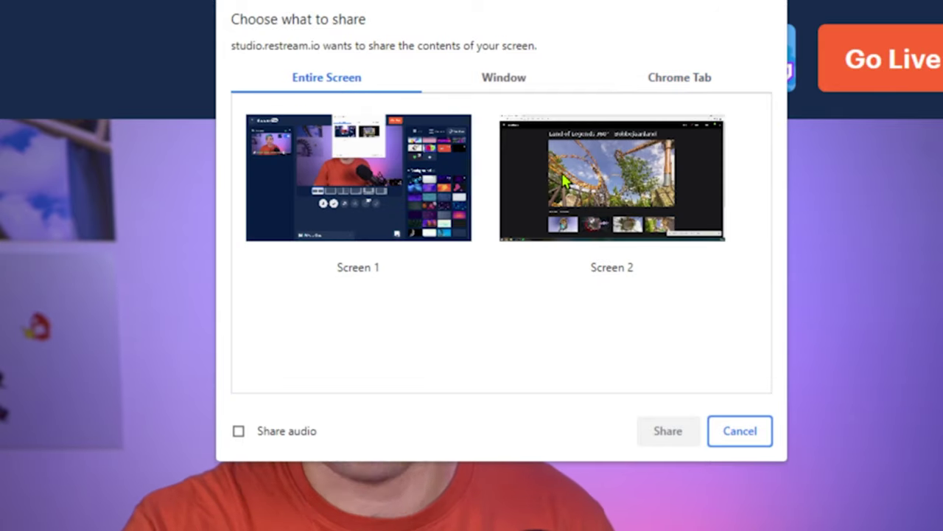
pyautogui.click(564, 179)
pyautogui.click(668, 430)
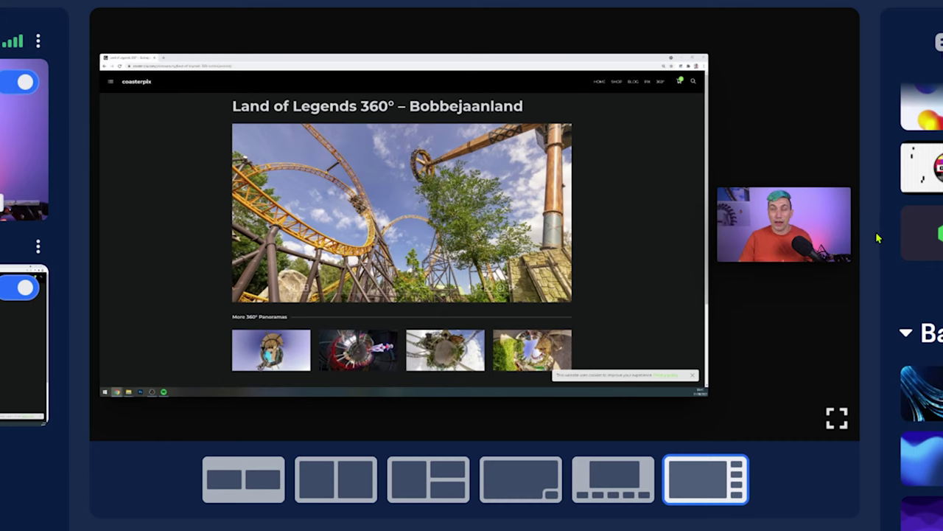
pyautogui.click(250, 485)
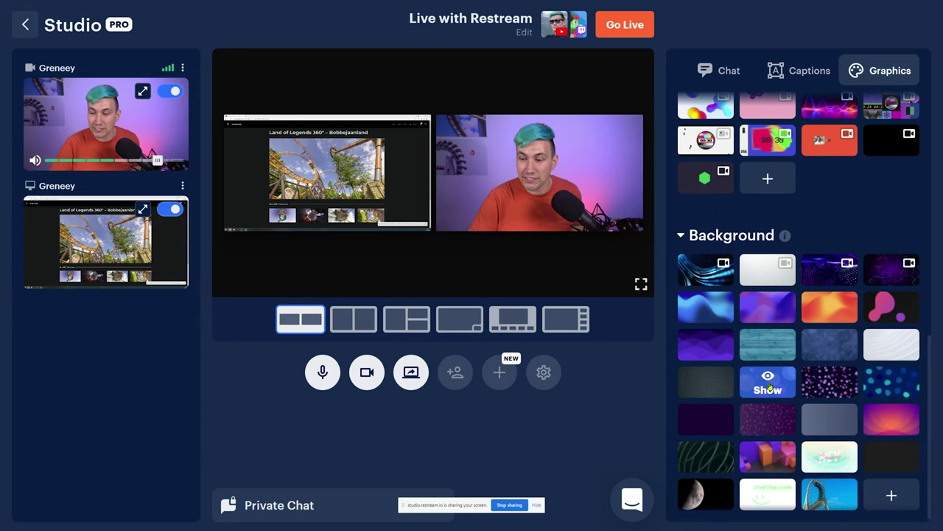
# - Try the colored-circles and moon backgrounds, and set the blue-sky roller coaster image as the stream background
pyautogui.click(768, 383)
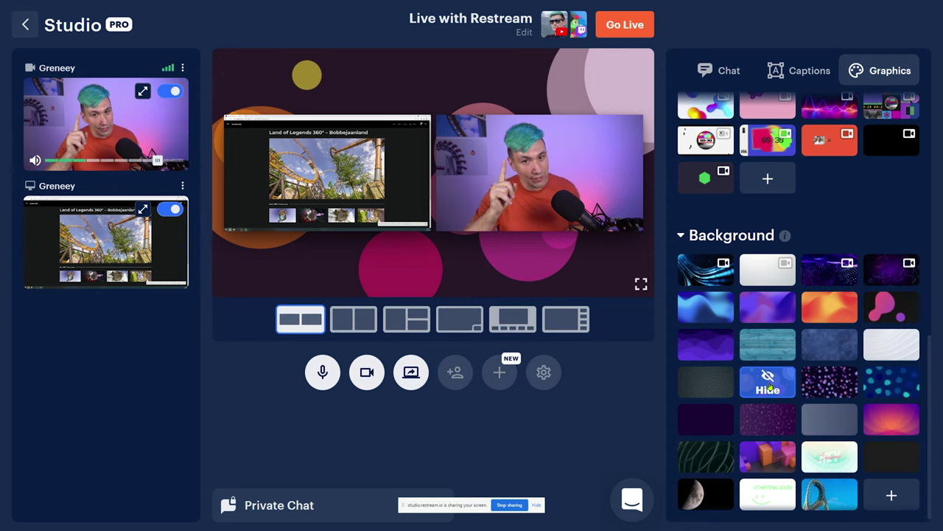
pyautogui.click(768, 381)
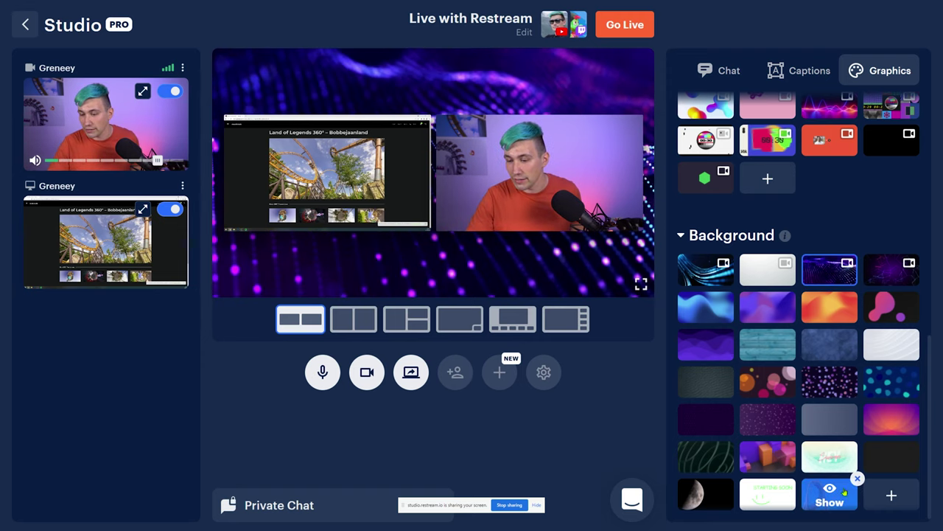
pyautogui.click(697, 500)
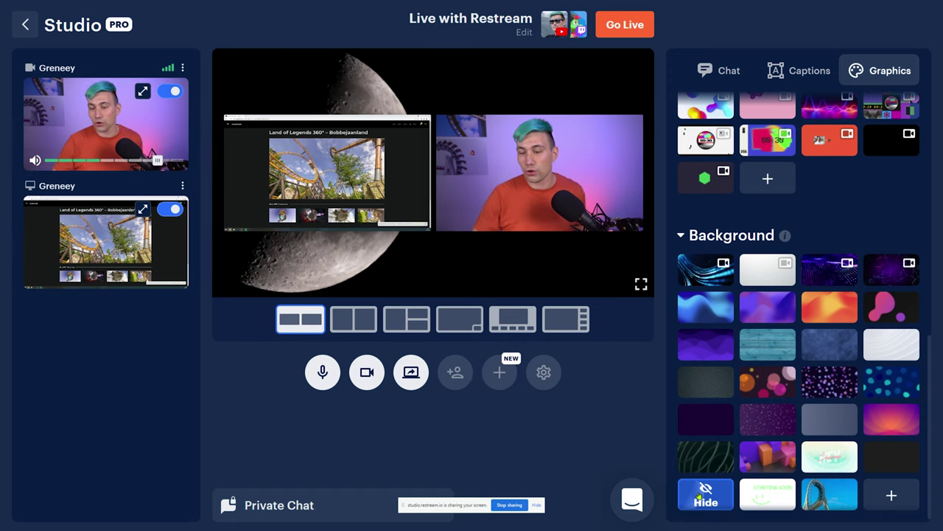
pyautogui.click(842, 499)
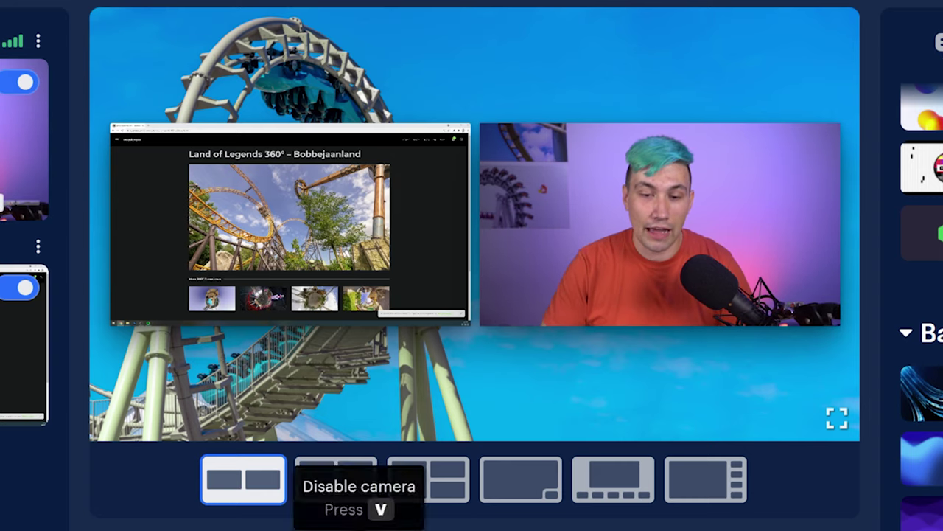
# - Try the side-by-side, Half Screen, Picture-in-Picture and Cinema layouts, ending on the one with a large shared screen and the camera beside it
pyautogui.click(328, 480)
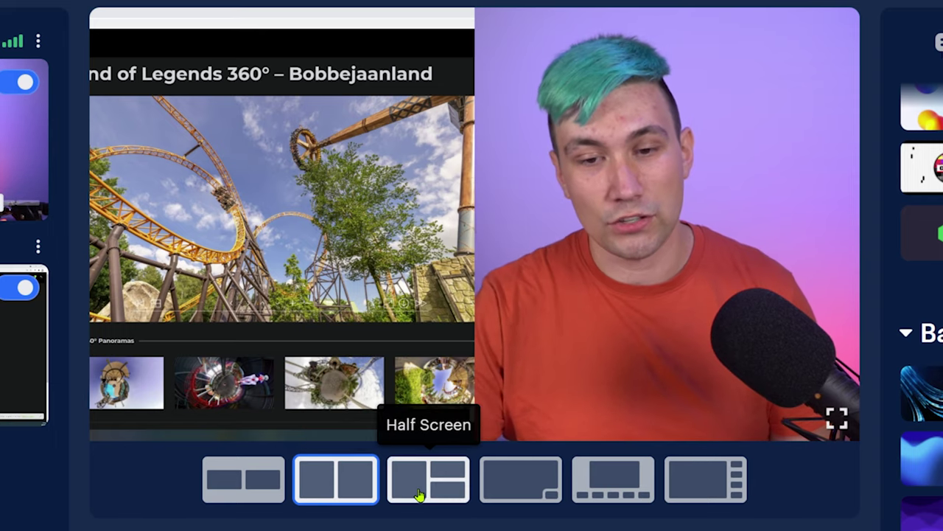
pyautogui.click(417, 496)
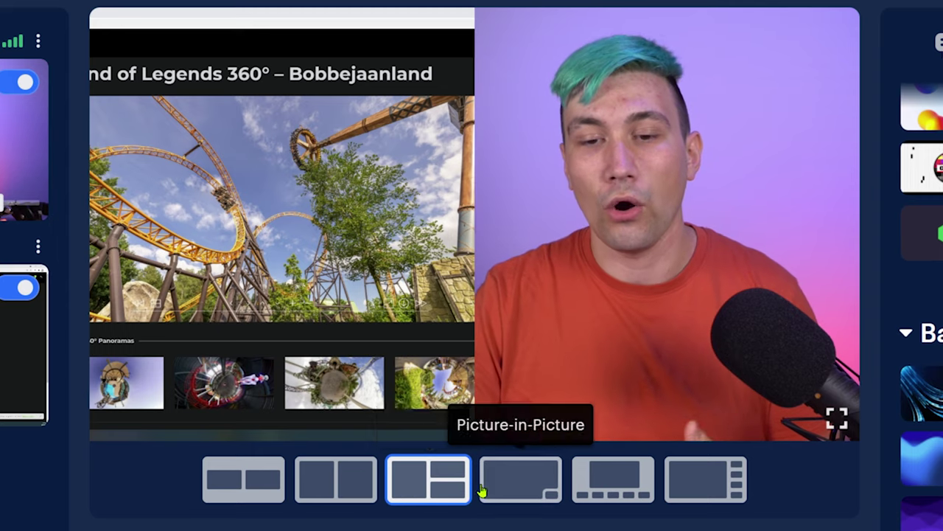
pyautogui.click(533, 492)
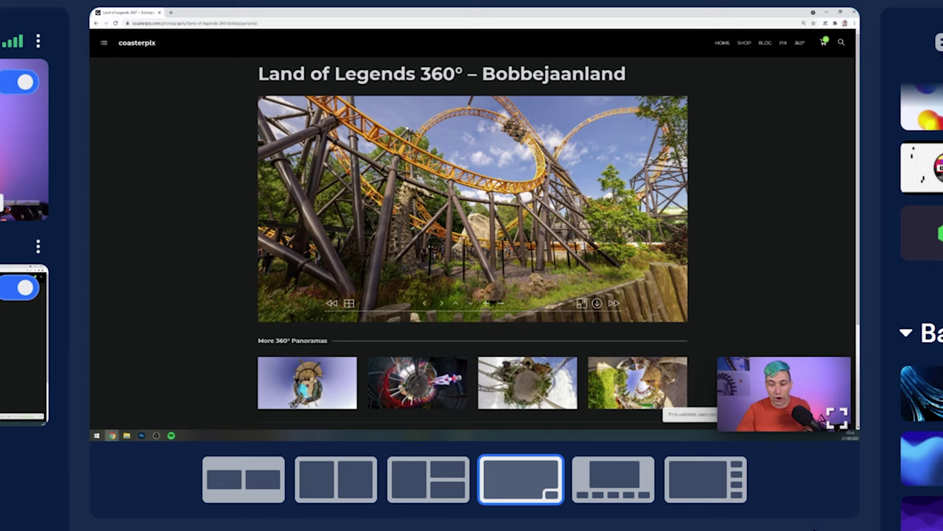
pyautogui.click(613, 495)
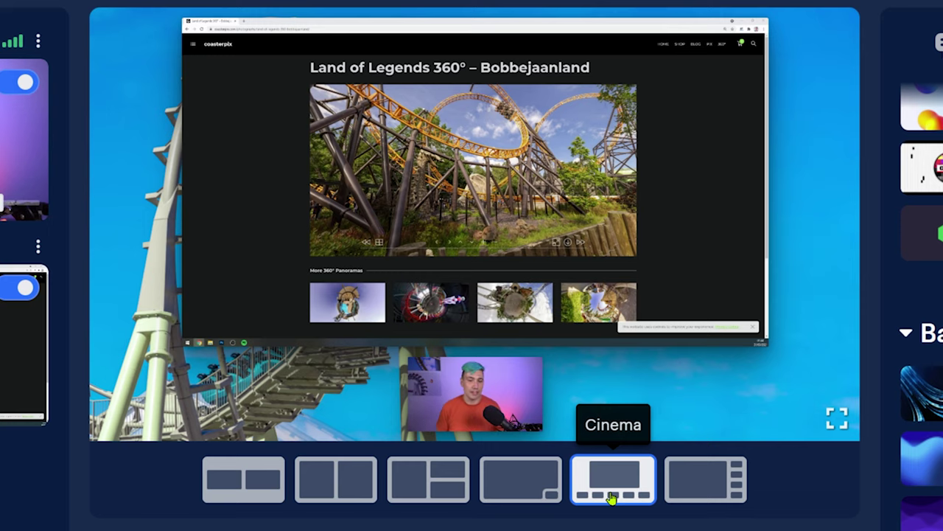
pyautogui.click(682, 487)
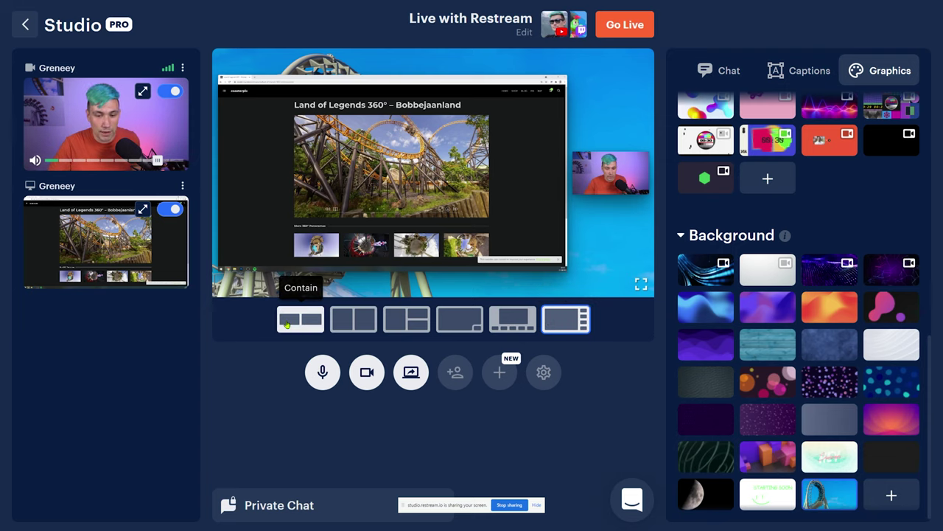
# - Arrange the shared screen and camera in the Contain layout, and open the guest invitation link
pyautogui.click(288, 324)
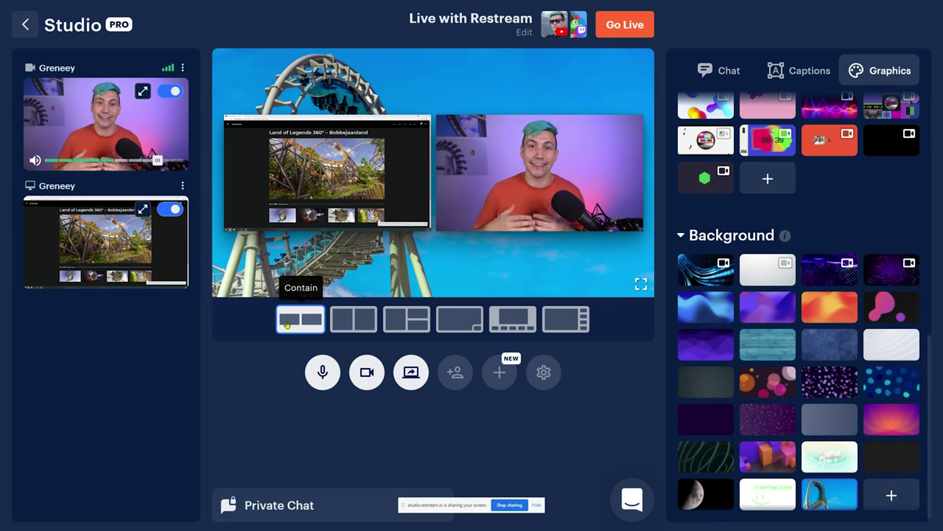
pyautogui.click(446, 380)
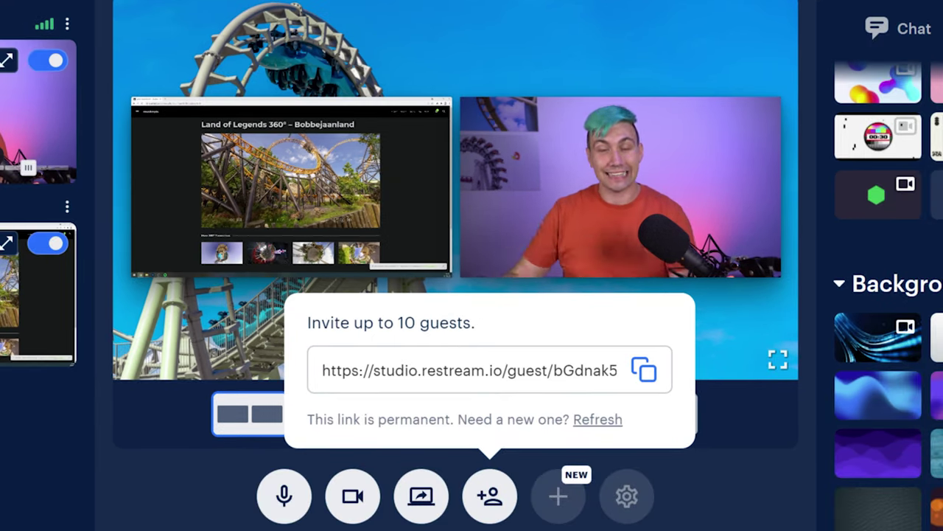
# - Add the local video background.mp4 from Downloads as a source, and briefly show it on the stream before removing it
pyautogui.click(557, 498)
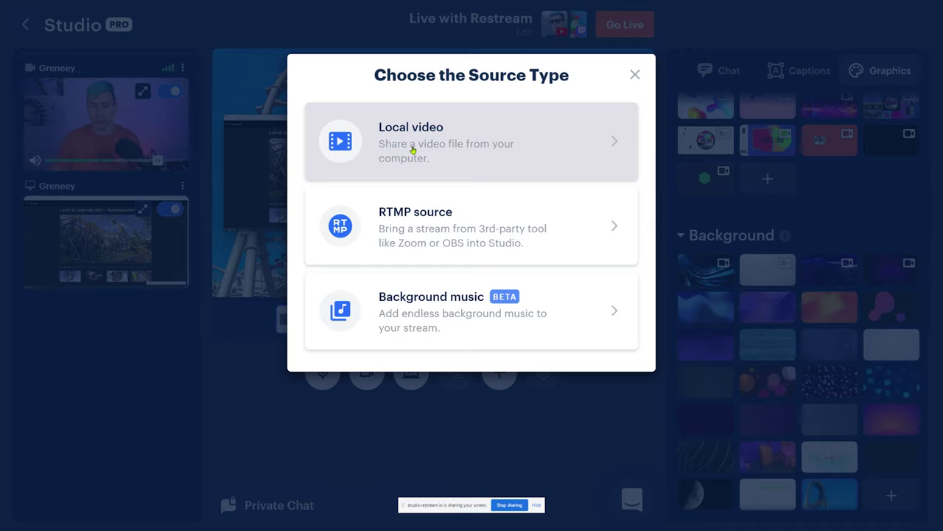
pyautogui.click(465, 141)
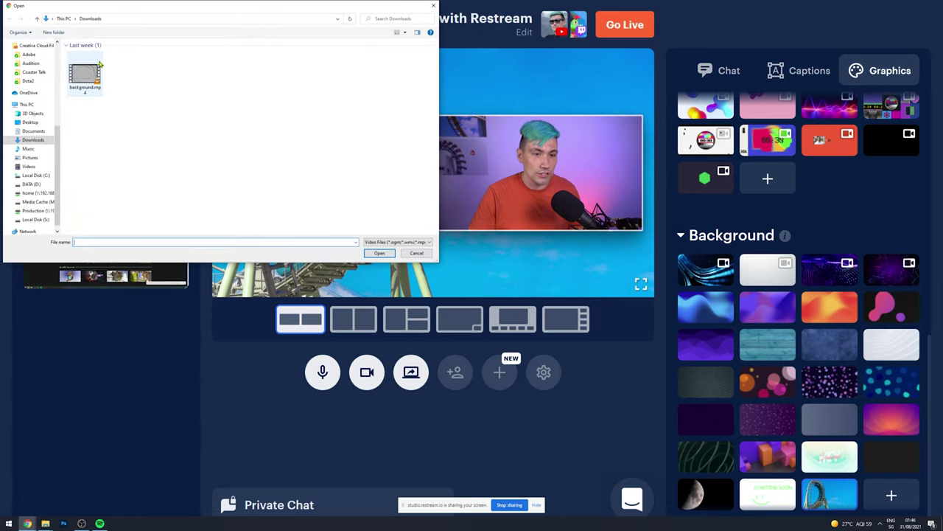
pyautogui.click(85, 73)
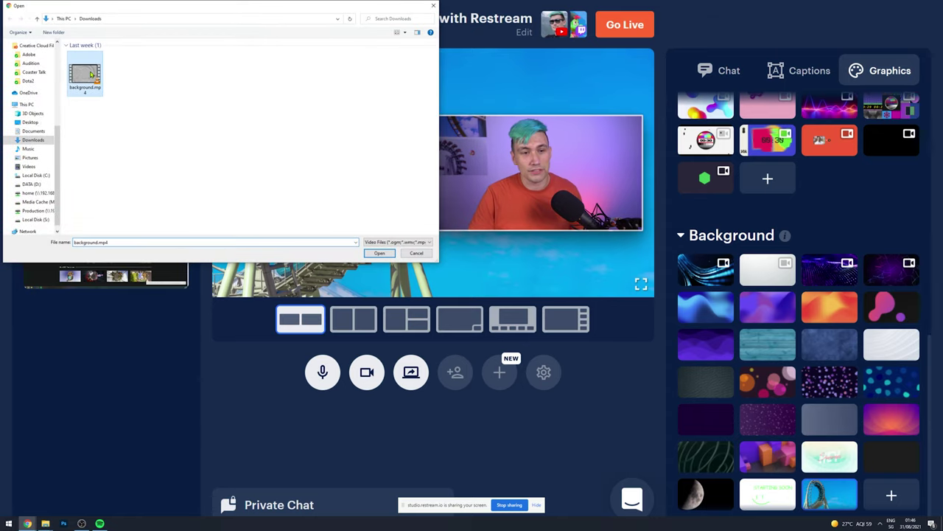
pyautogui.click(379, 253)
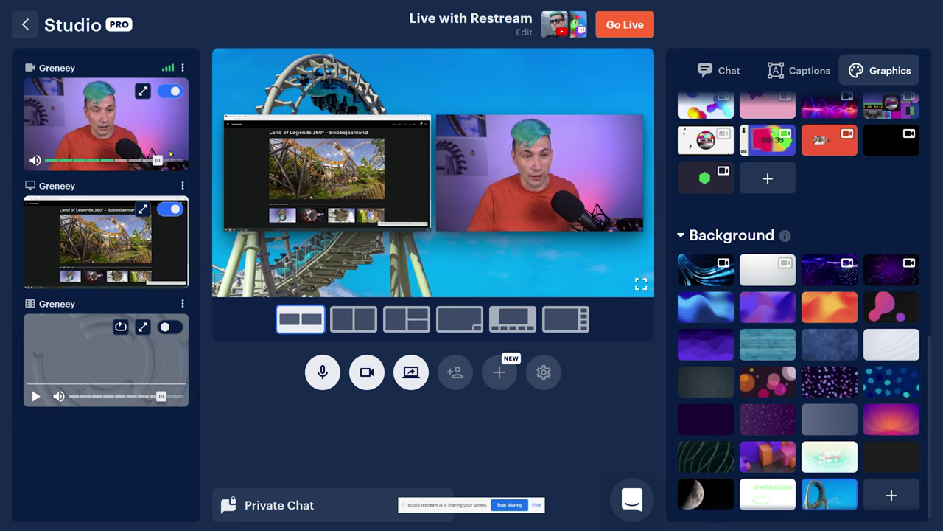
pyautogui.click(171, 327)
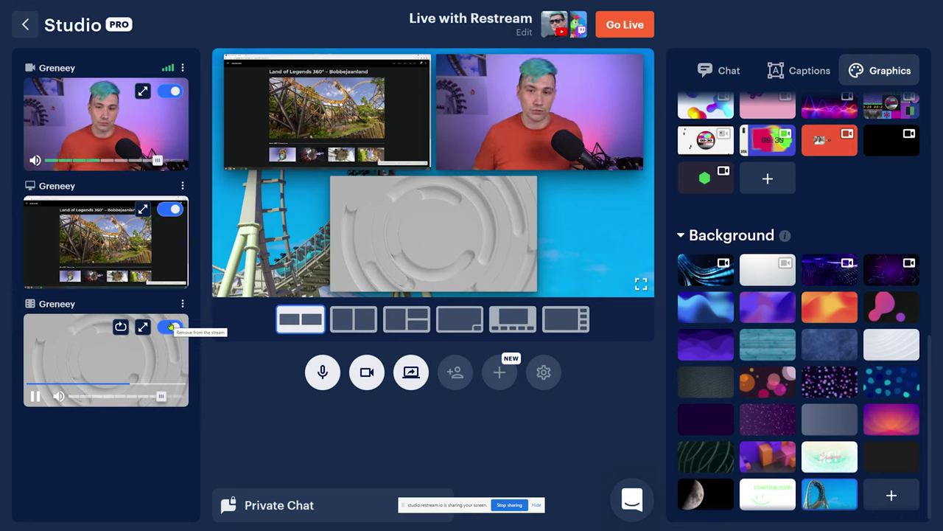
pyautogui.click(171, 326)
# - Check the RTMP source option, and add the Hiphop (Lofi) background music as a source
pyautogui.click(500, 373)
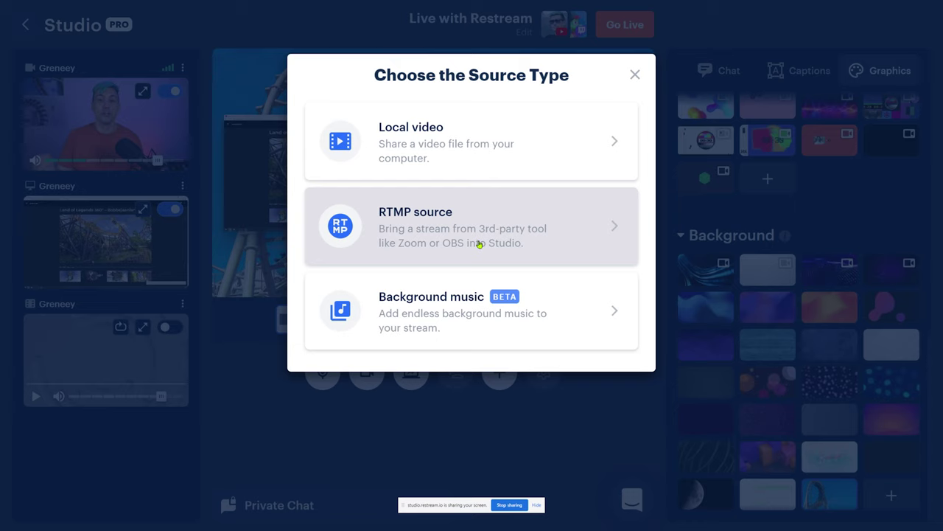
pyautogui.click(479, 244)
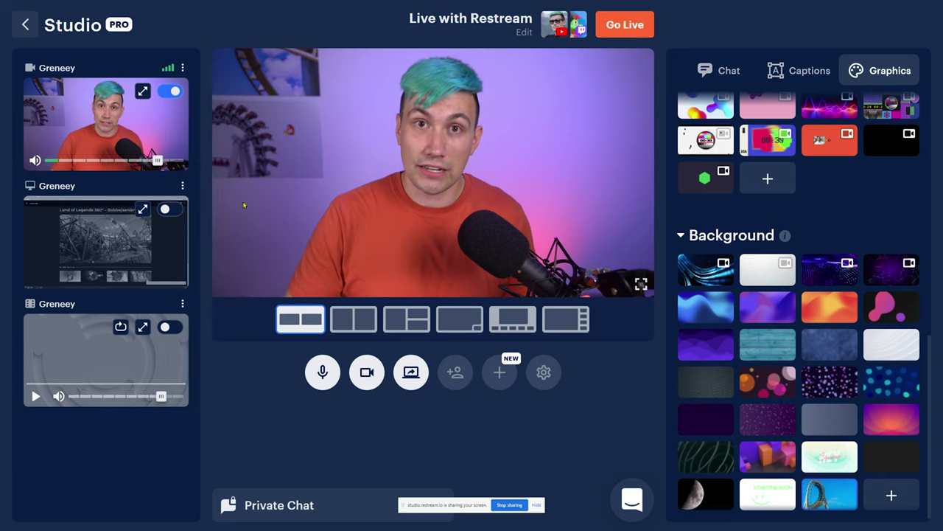
pyautogui.click(500, 372)
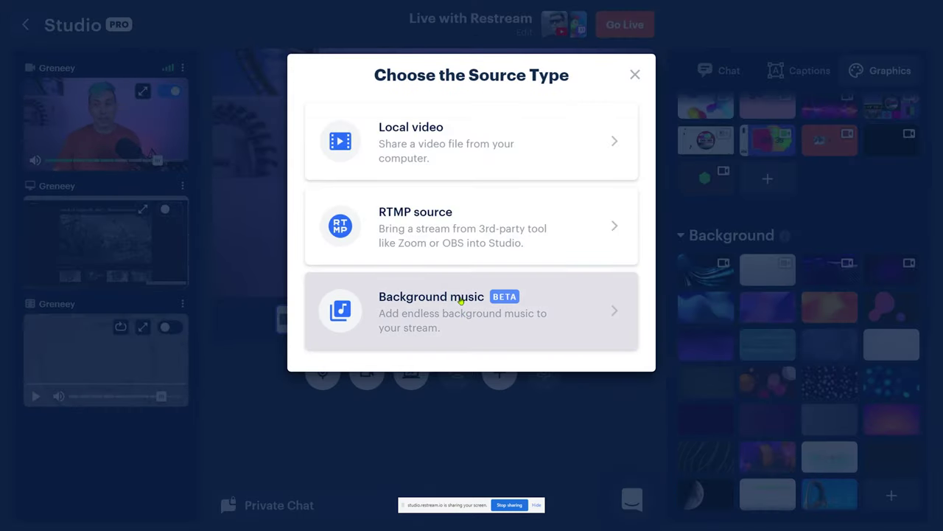
pyautogui.click(460, 300)
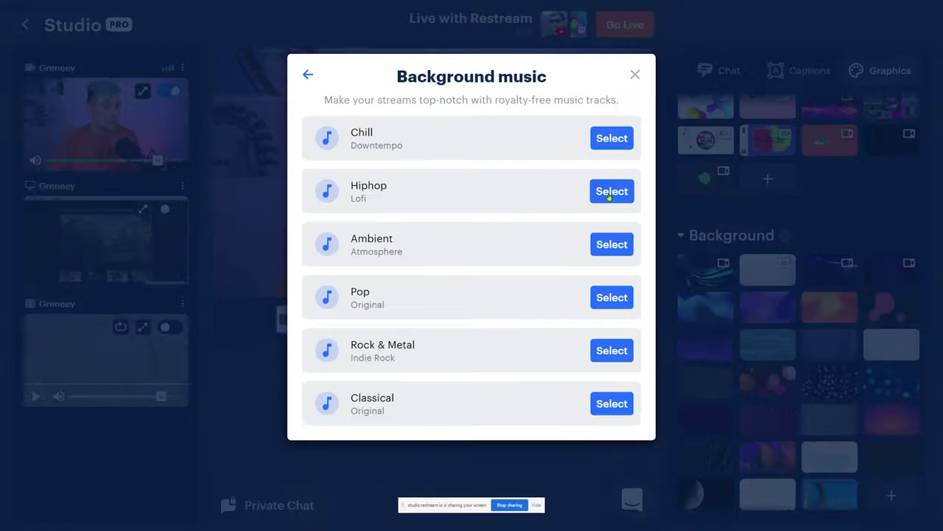
pyautogui.click(652, 193)
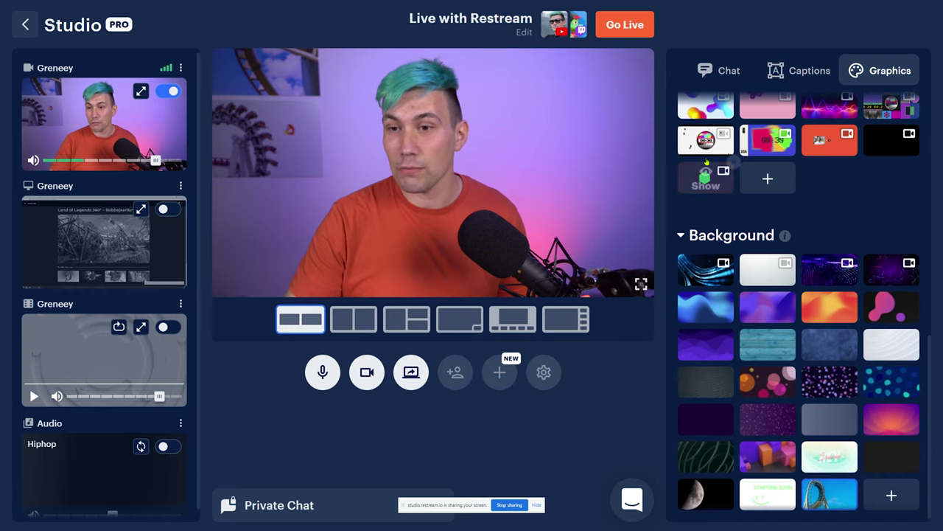
# - Showcase the sample Restream.io chat message on the stream, and set the brand theme to Rounded after trying Default
pyautogui.click(717, 66)
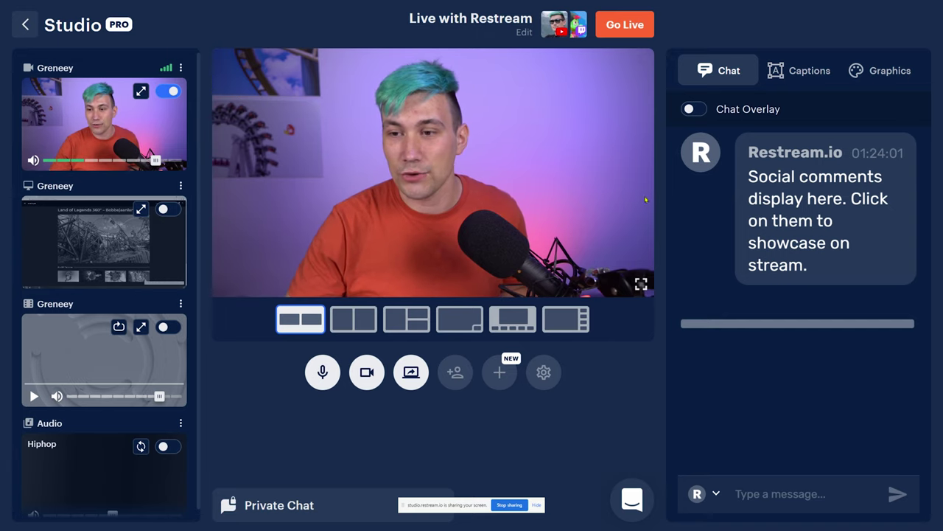
pyautogui.click(792, 217)
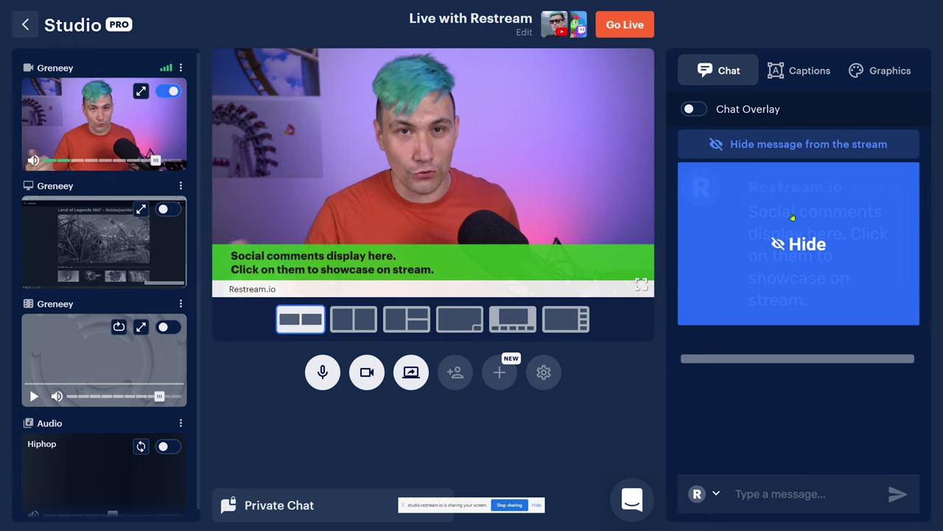
pyautogui.click(877, 73)
pyautogui.scroll(10, 821, 188)
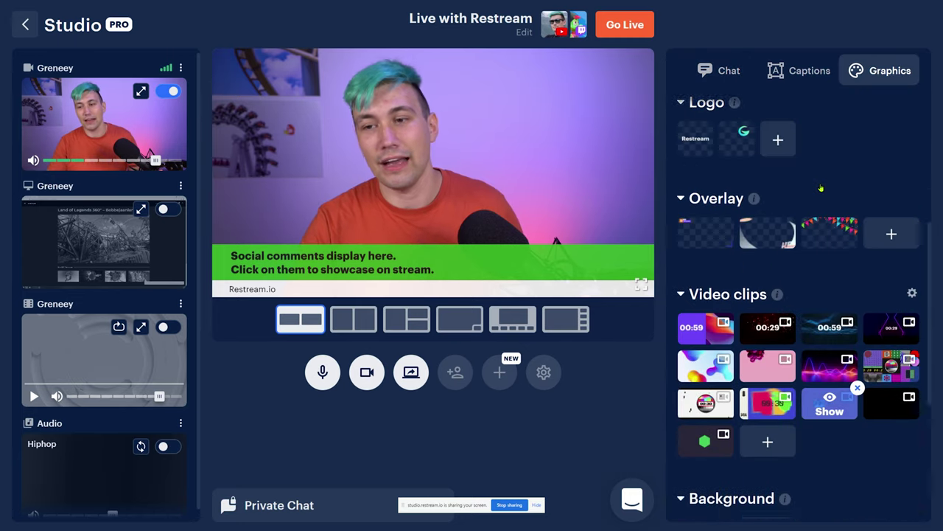
pyautogui.click(713, 190)
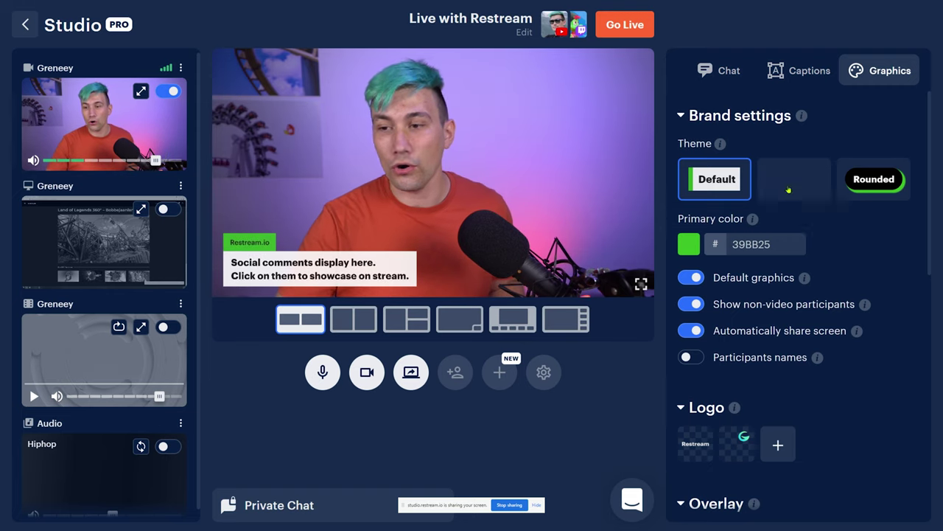
pyautogui.click(849, 177)
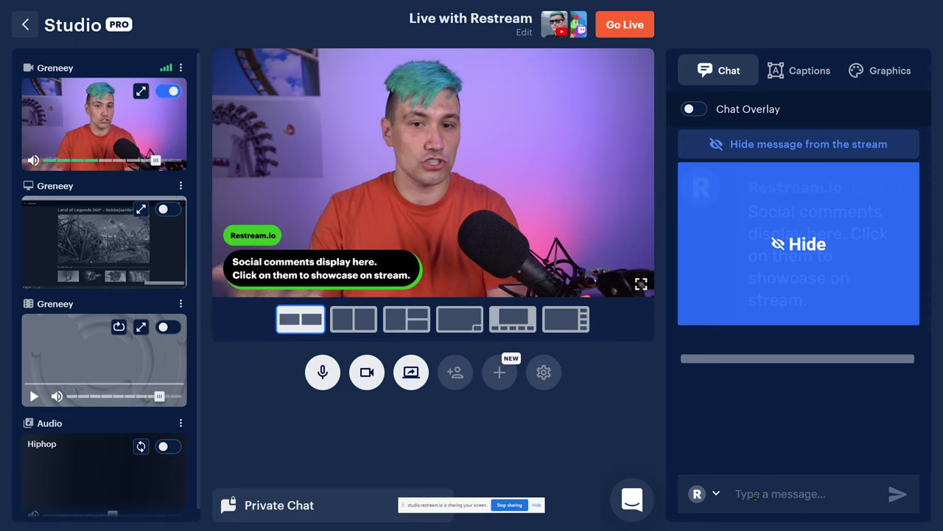
# - Send the chat message "Hello!" through the Twitch channel
pyautogui.write('Hello!')
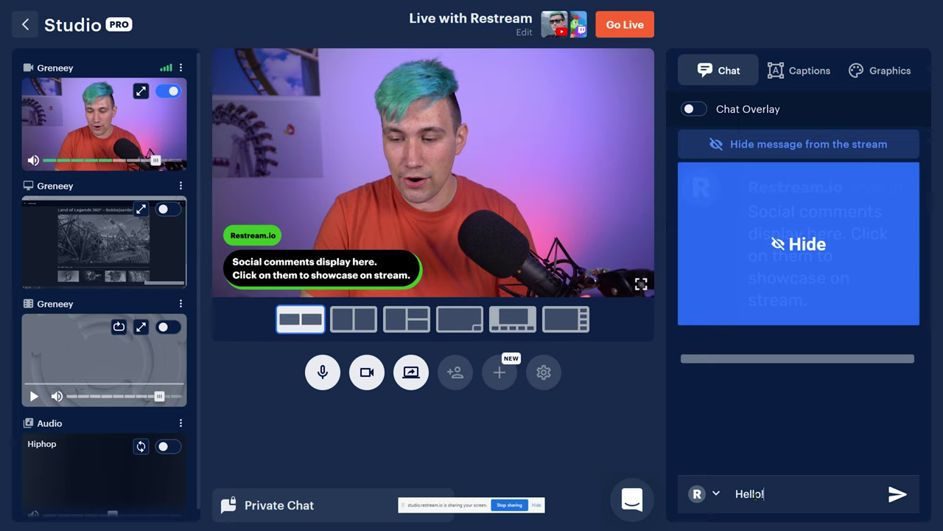
pyautogui.click(706, 493)
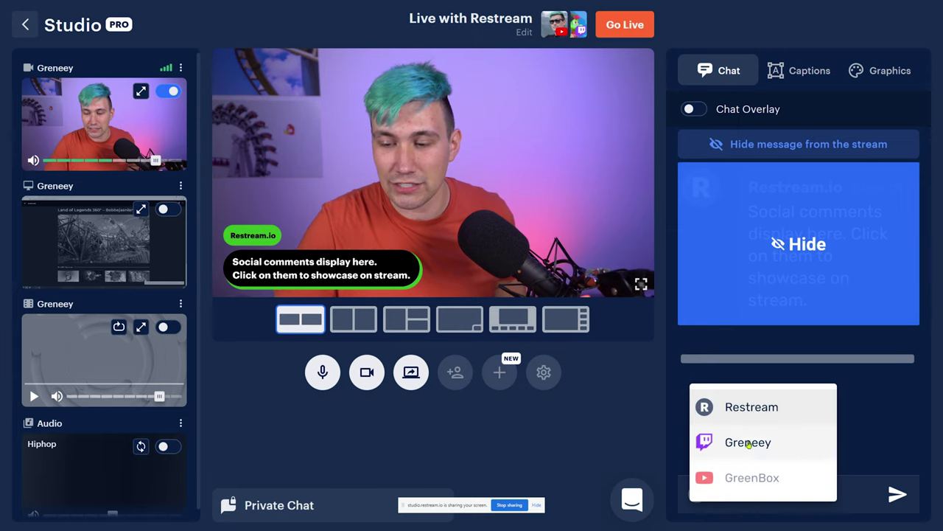
pyautogui.click(752, 443)
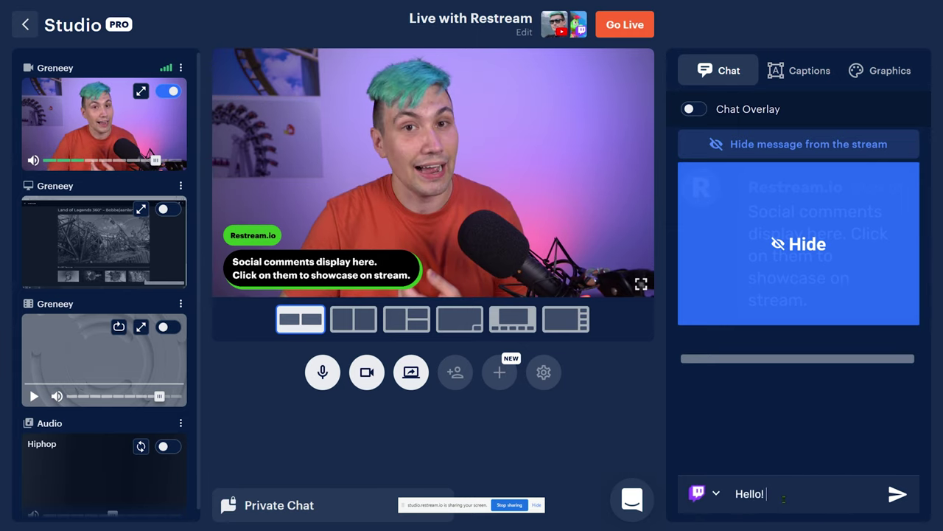
pyautogui.press('Return')
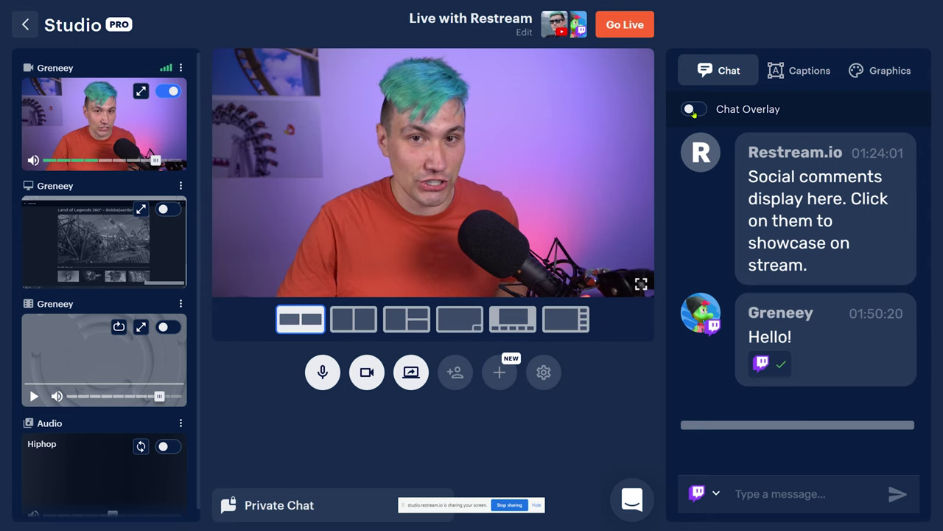
# - Enable the chat overlay and send "Hi this is cool!", then show that message on the stream and hide it
pyautogui.click(694, 110)
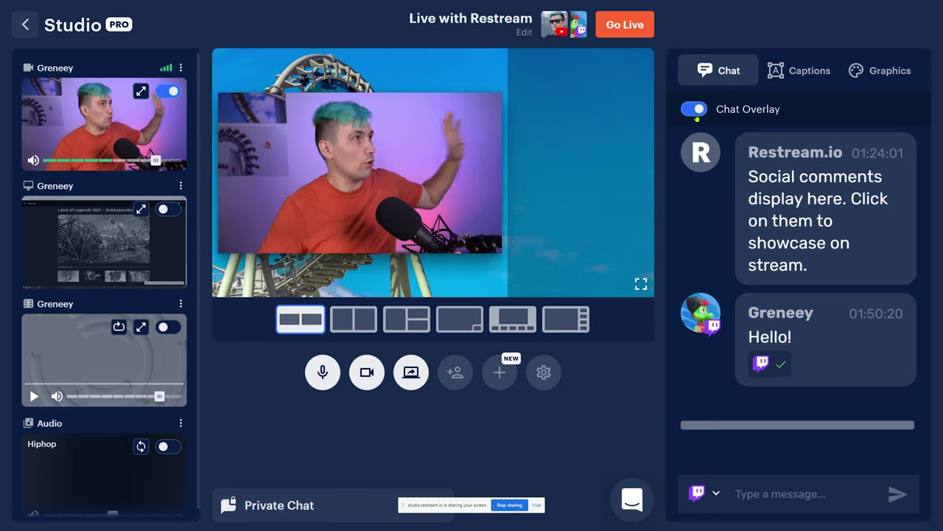
pyautogui.click(785, 493)
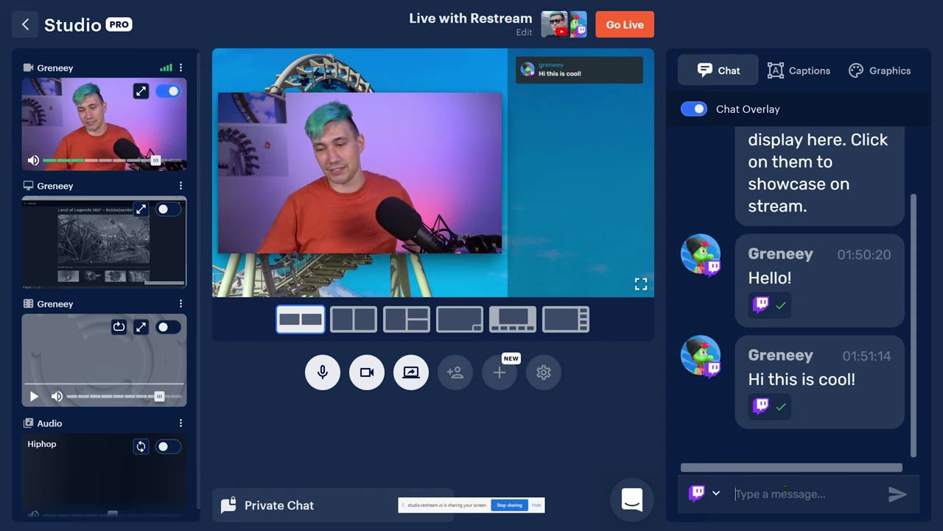
pyautogui.click(818, 393)
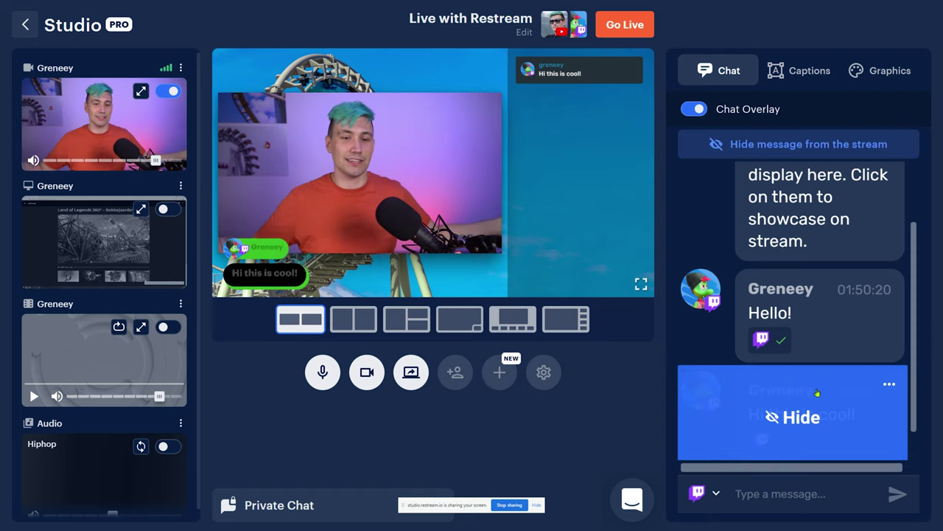
pyautogui.click(817, 393)
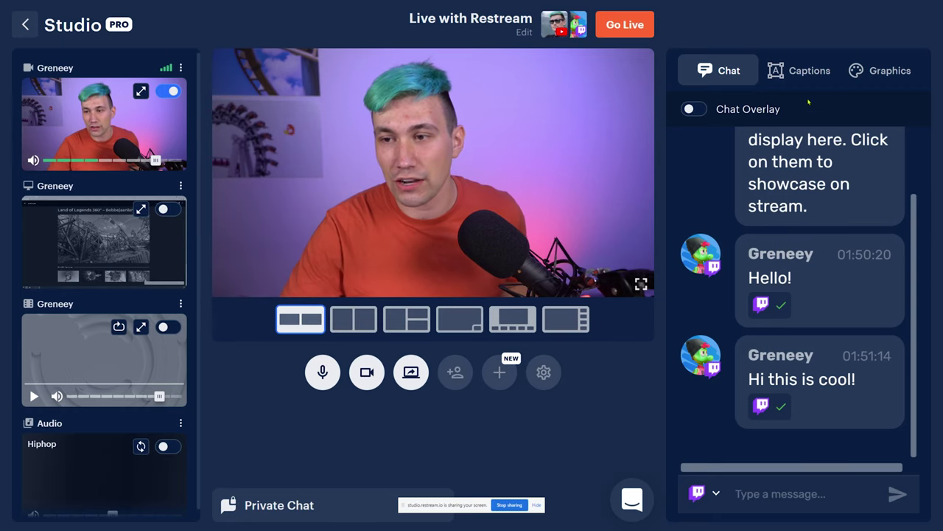
# - Show the "Smash the Like Button!" caption on the stream and hide it
pyautogui.click(810, 77)
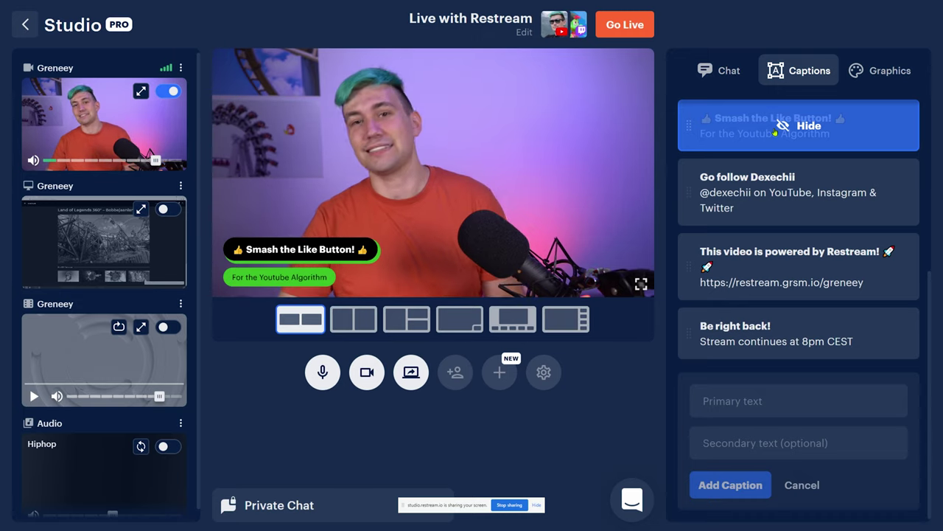
pyautogui.click(775, 133)
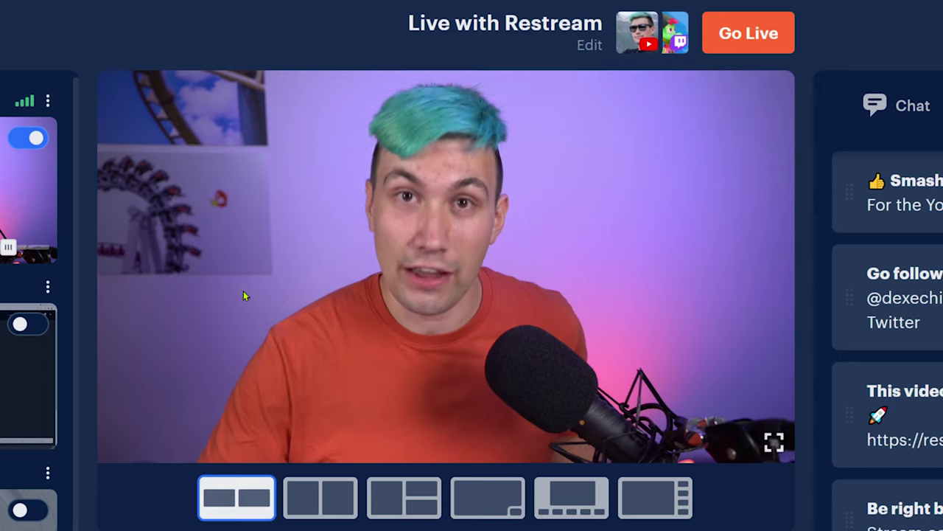
# - Set the stream's content type to Gaming in the stream details, and continue to the destinations
pyautogui.click(590, 44)
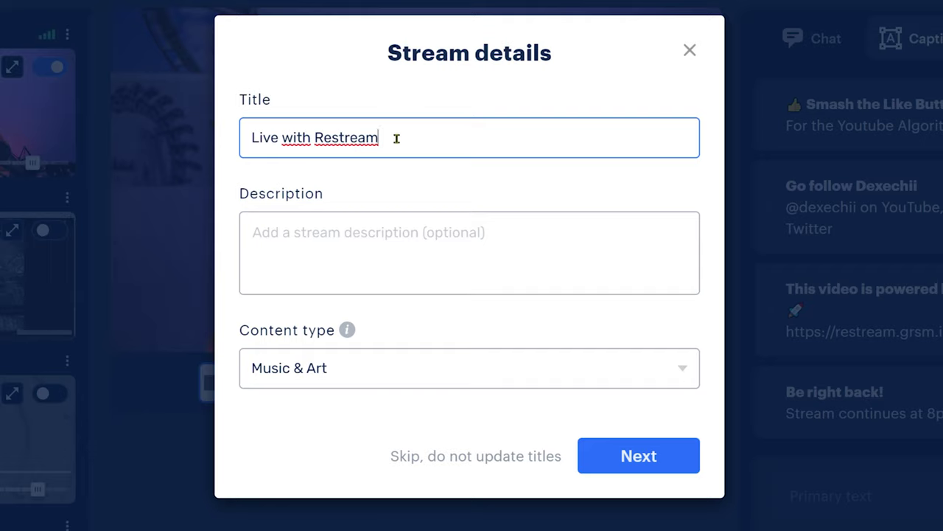
pyautogui.click(373, 375)
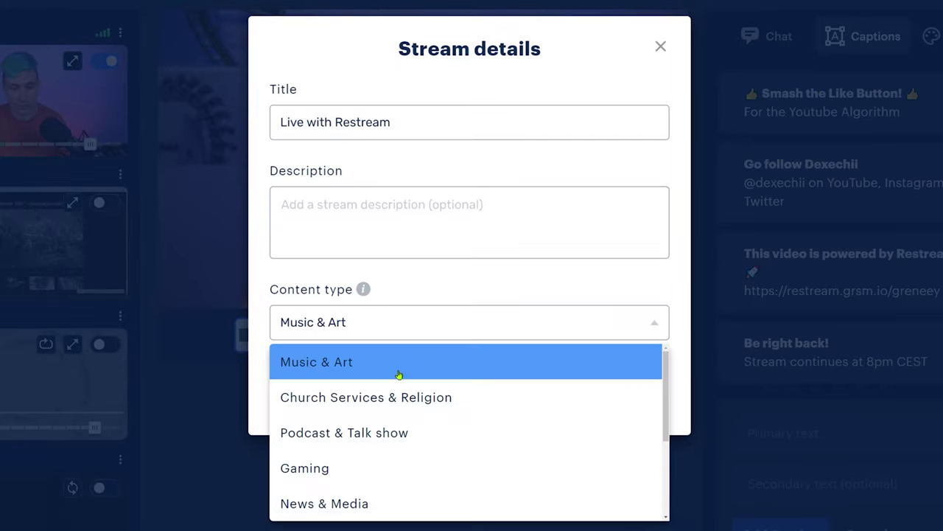
pyautogui.click(371, 468)
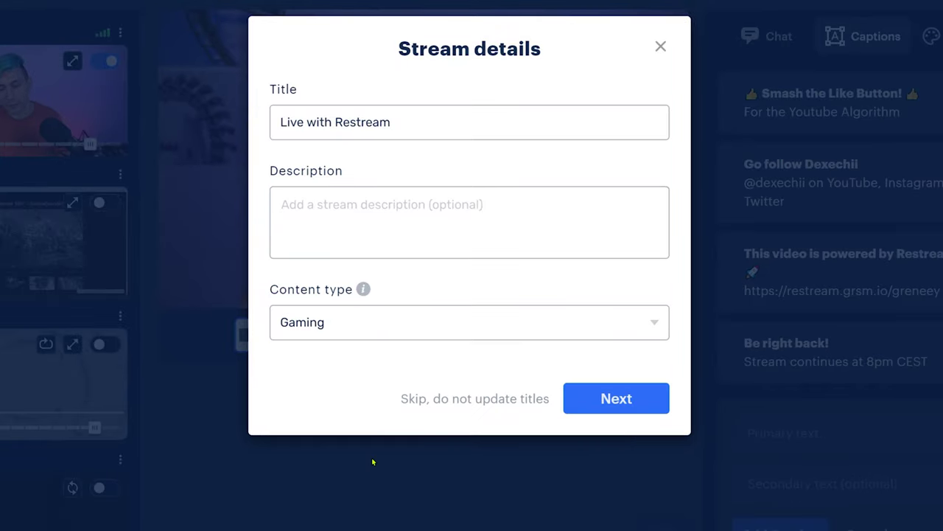
pyautogui.click(598, 401)
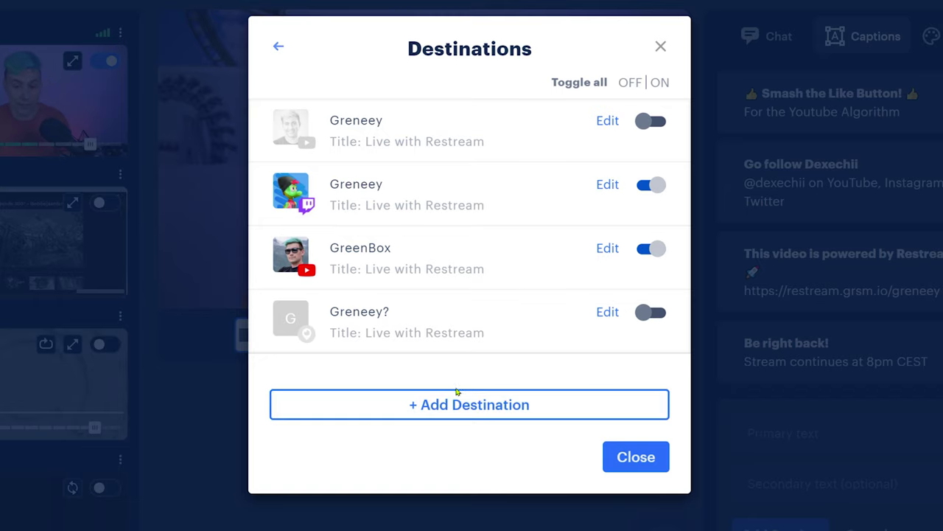
# - Look through the platforms available as new destinations, and enable the disabled YouTube and Periscope channels
pyautogui.click(447, 411)
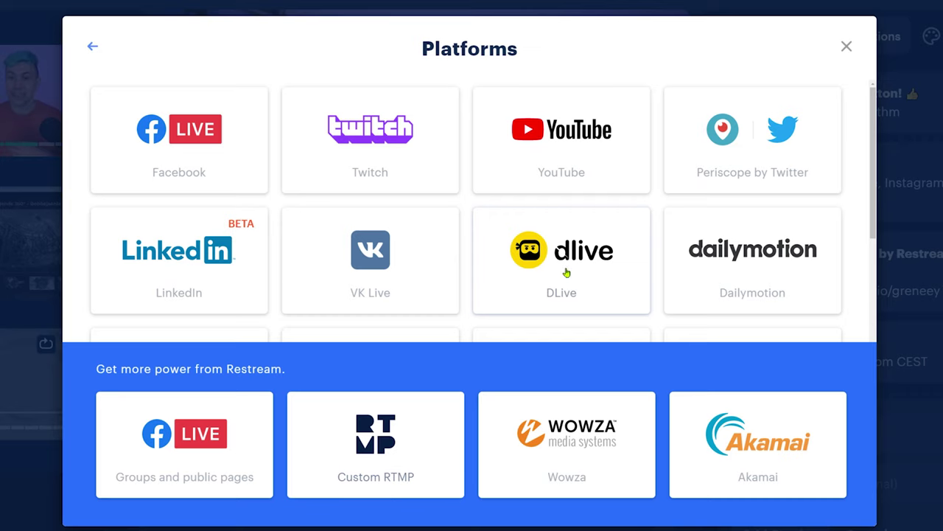
pyautogui.scroll(-3, 617, 130)
pyautogui.scroll(-5, 623, 140)
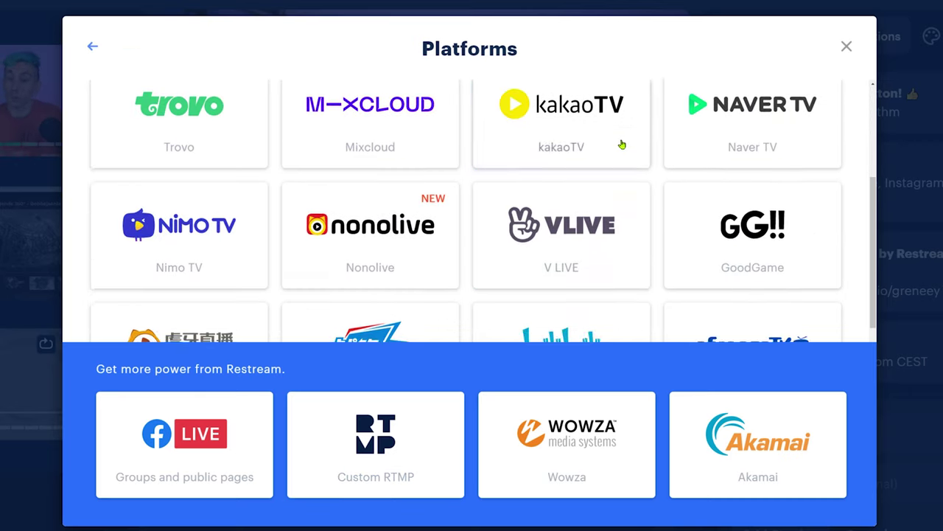
pyautogui.scroll(8, 626, 152)
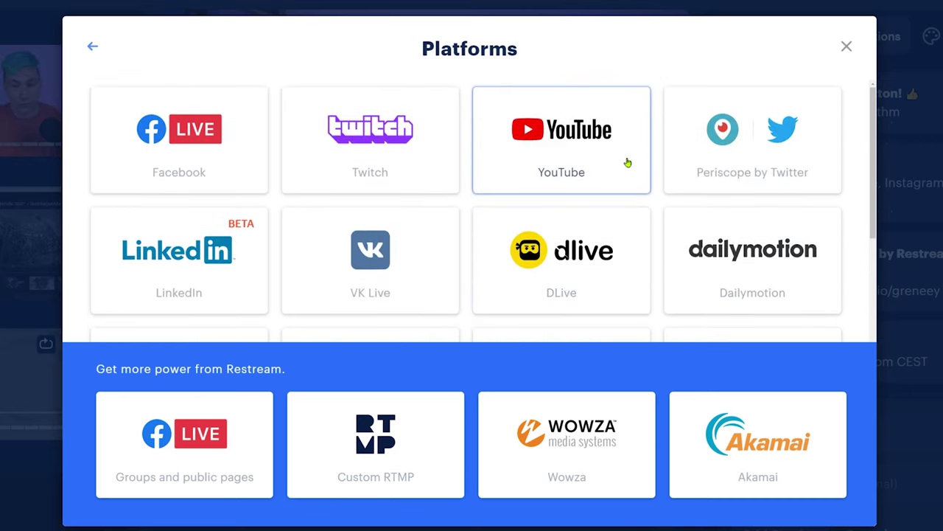
pyautogui.click(849, 44)
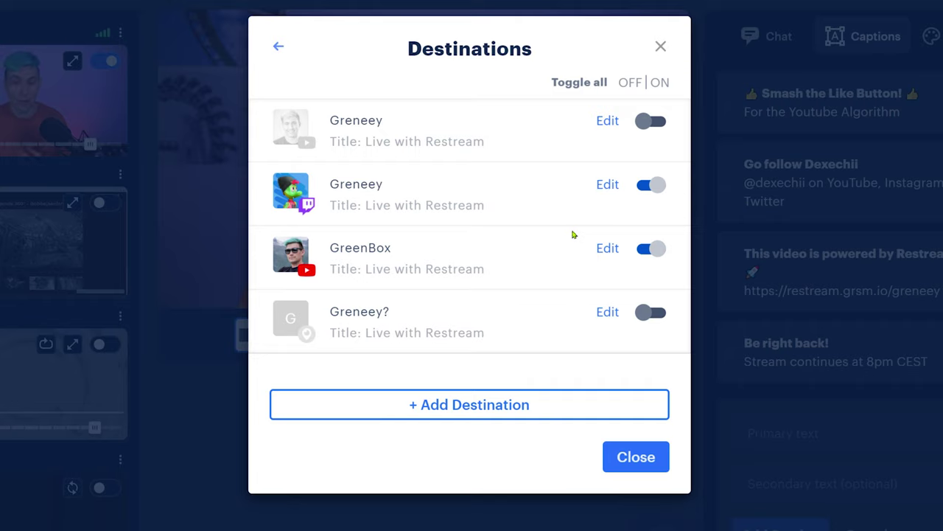
pyautogui.click(660, 124)
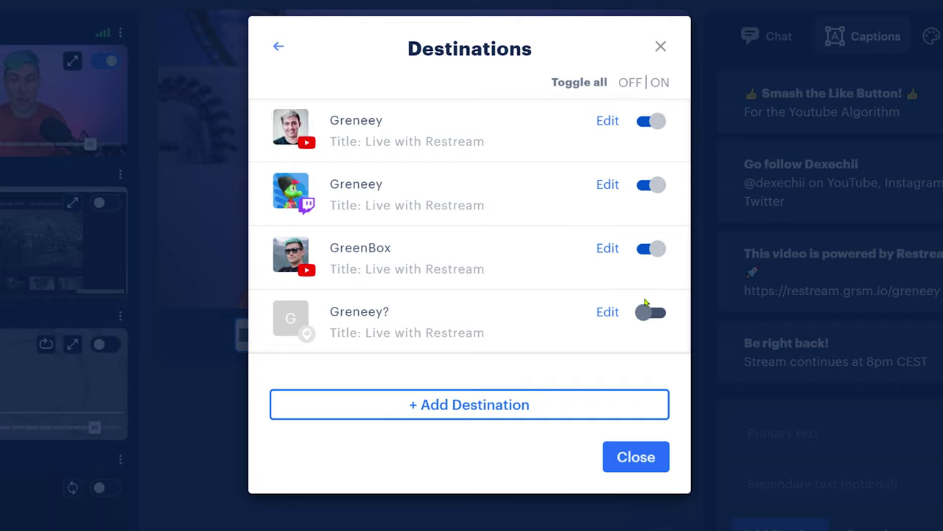
pyautogui.click(645, 313)
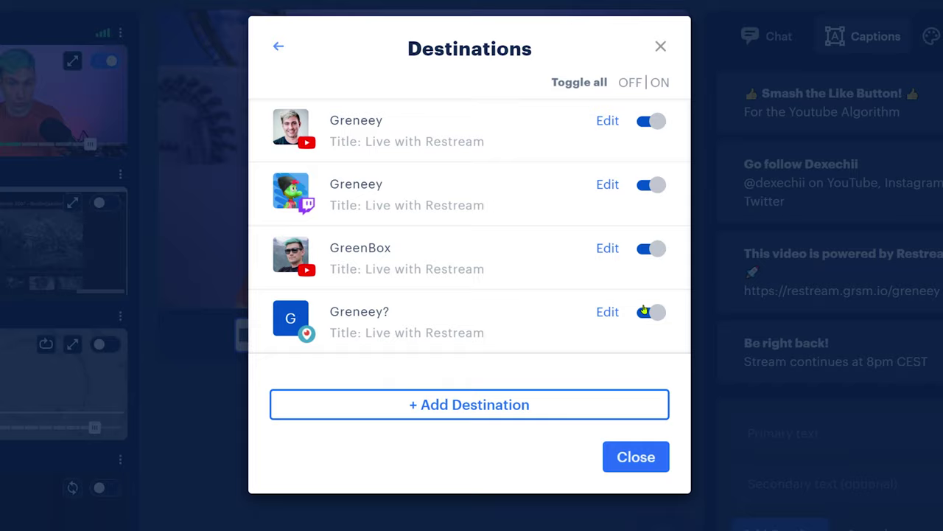